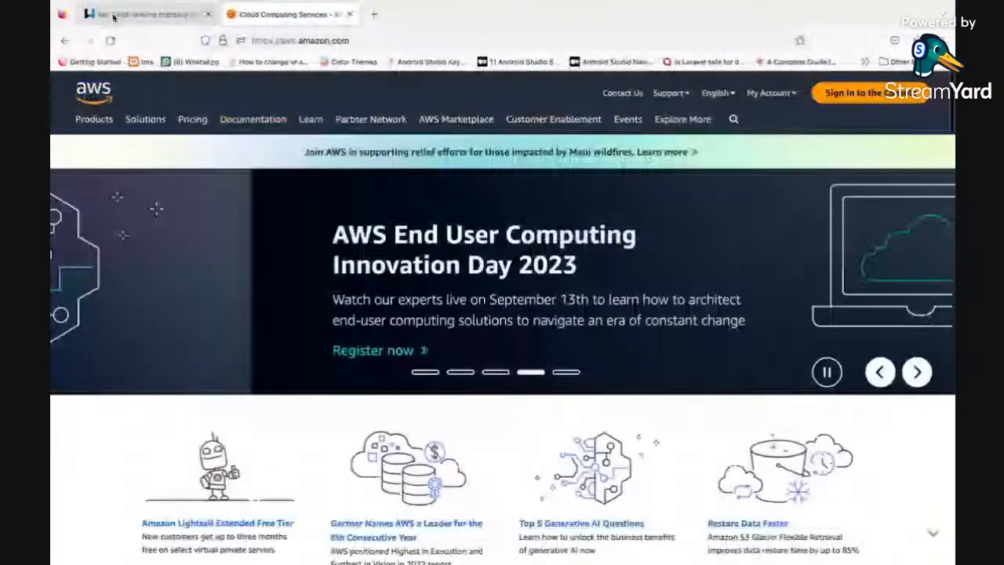
Step: Switch to the WhoGoHost site and fill its domain search with africacloud.name.ng
click(113, 16)
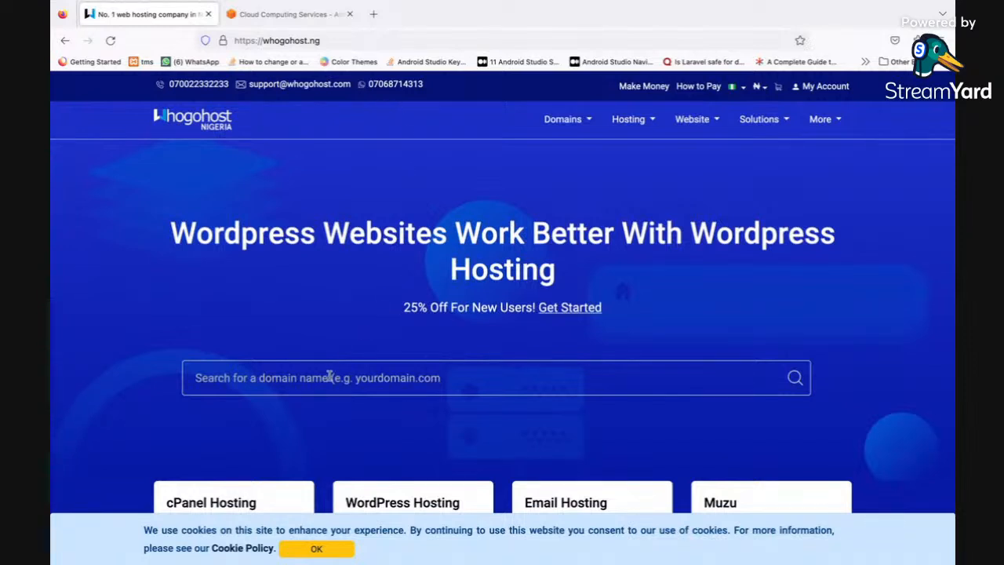
scroll(330, 376, down, 1)
scroll(329, 375, up, 1)
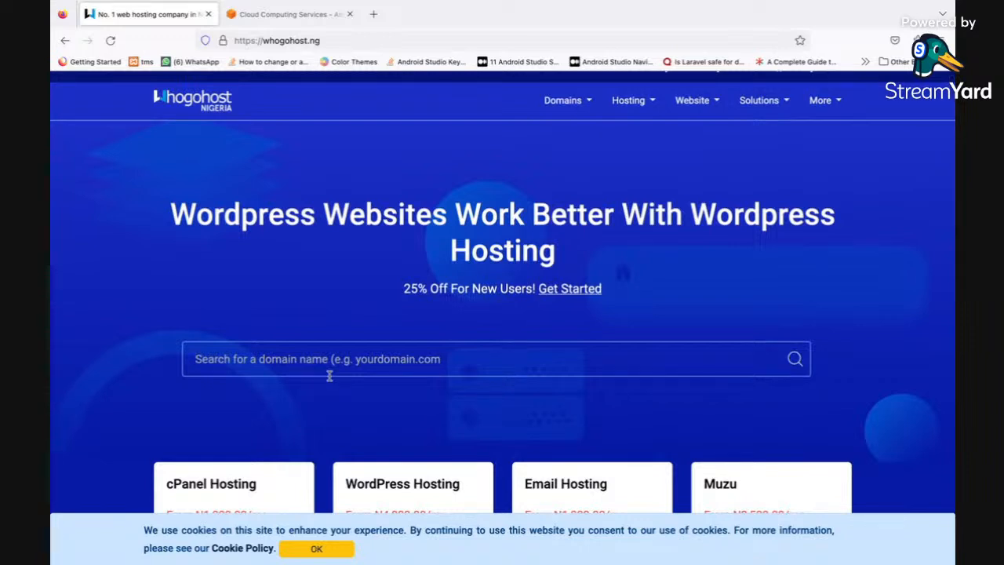
text(afric)
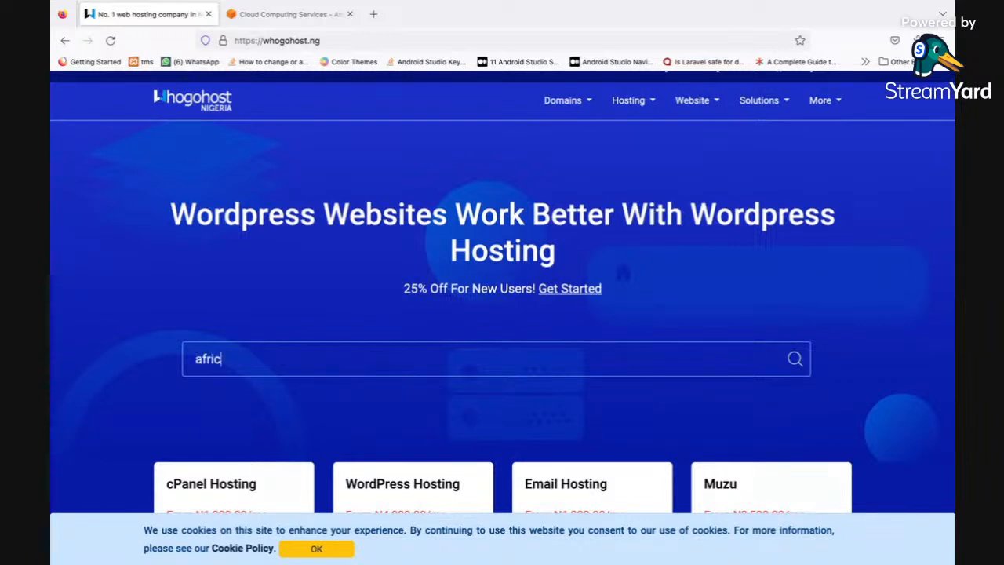
text(acloudpapa)
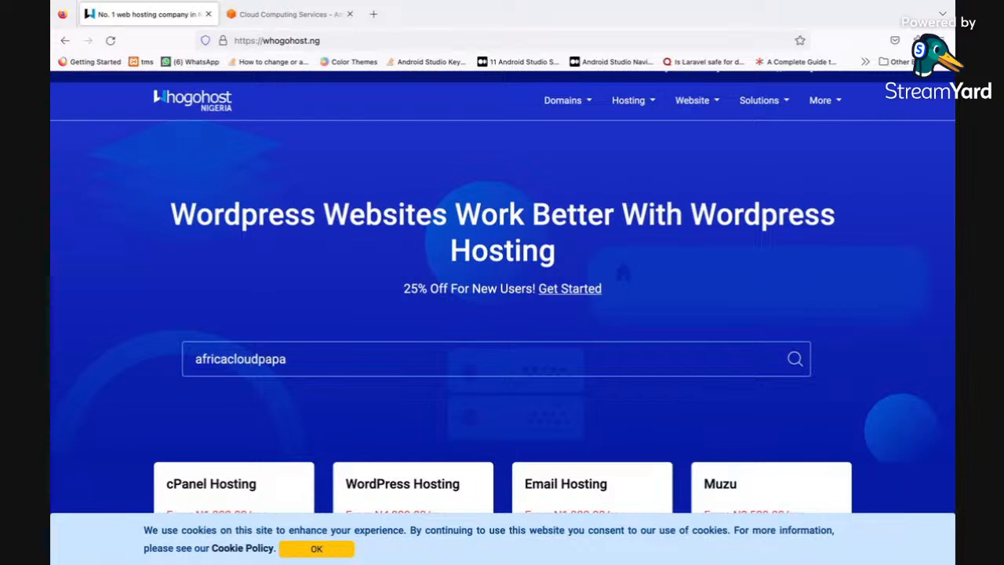
text(.name.ng)
key(BackSpace)
key(BackSpace)
key(BackSpace)
key(BackSpace)
Step: Open the WhoGoHost new-account registration page and examine the form through to its end
scroll(685, 243, up, 1)
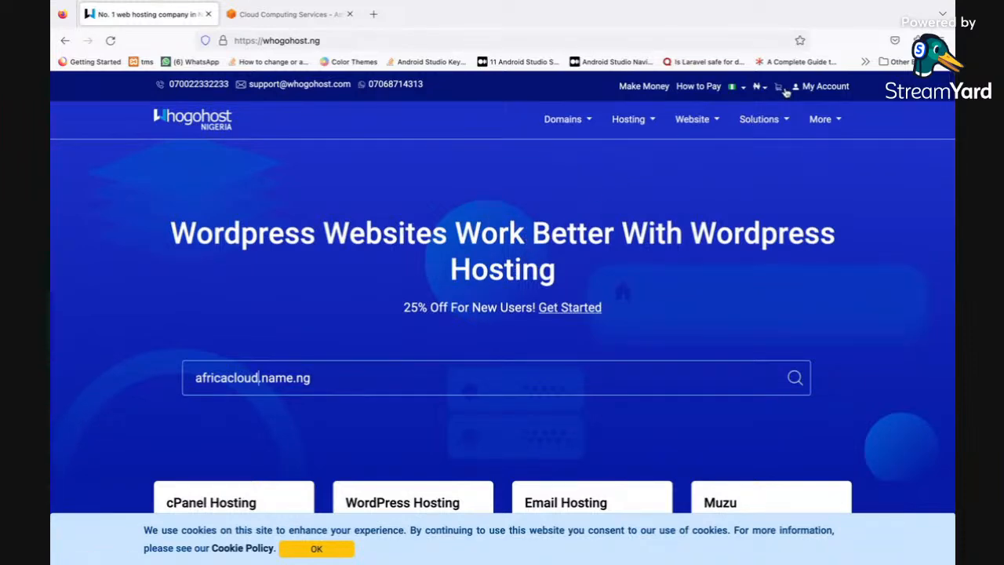
click(814, 87)
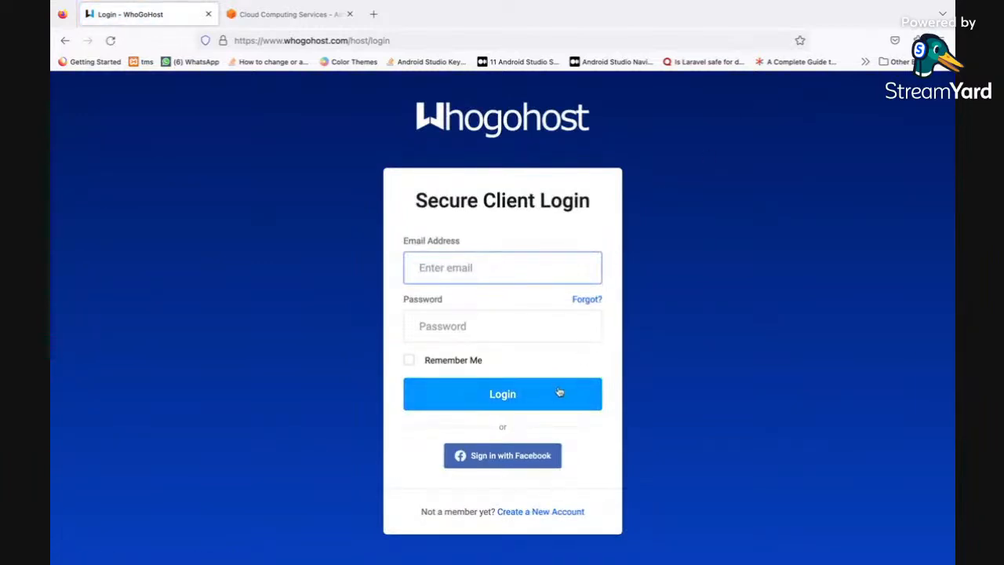
click(555, 511)
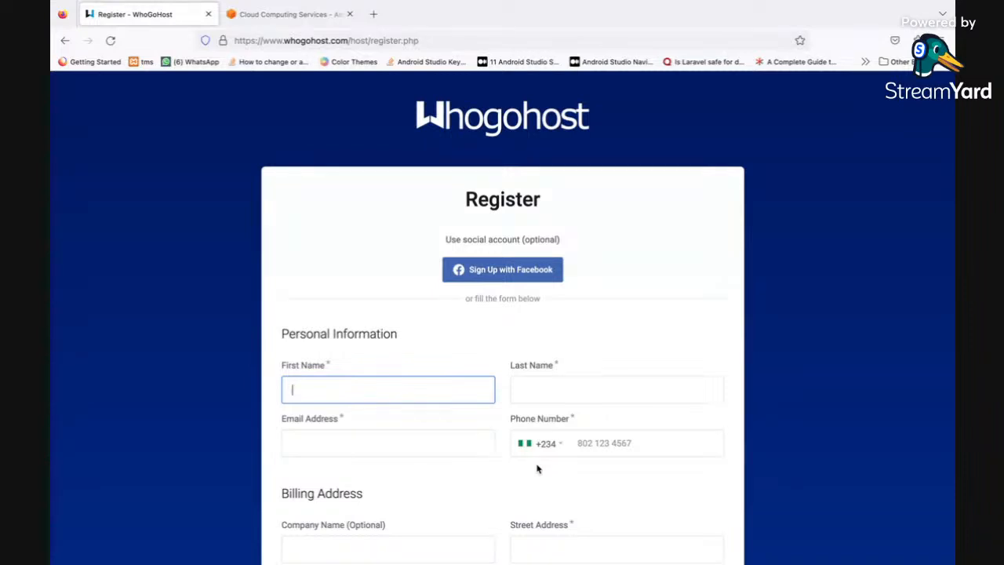
scroll(537, 468, down, 5)
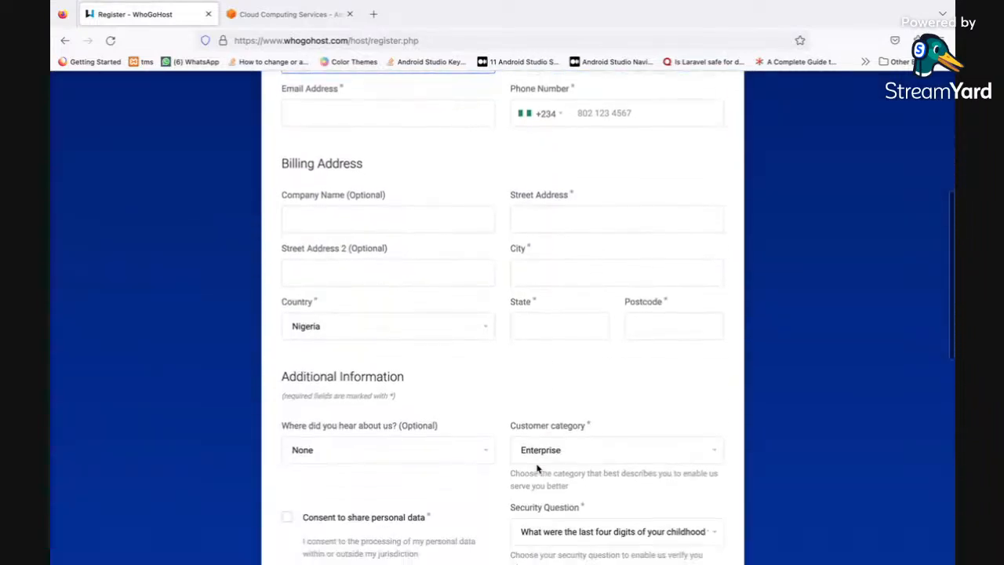
scroll(537, 468, down, 7)
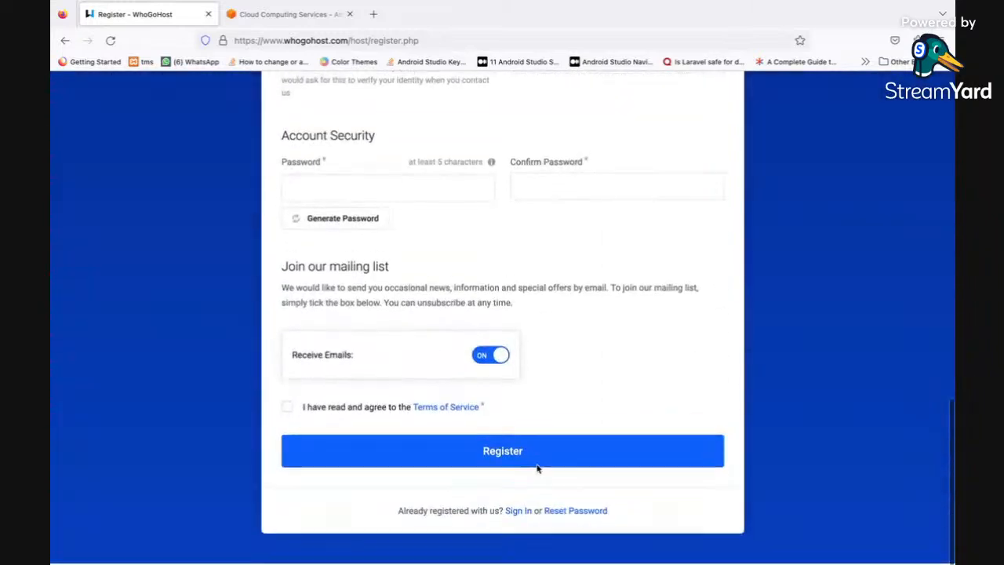
Step: Switch to the browser window logged in to the WhoGoHost client area and go to the whogohost.com home page
click(515, 516)
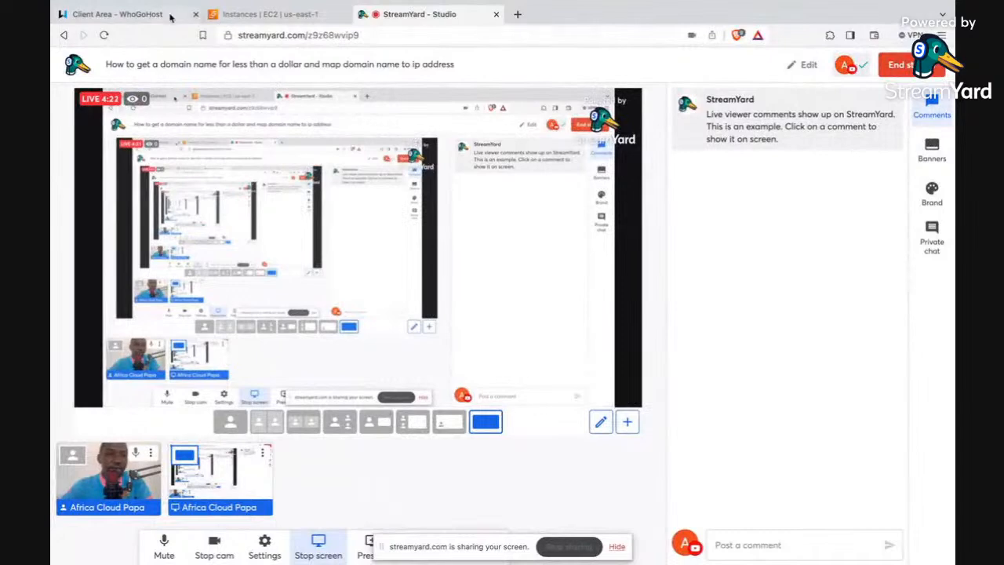
click(166, 15)
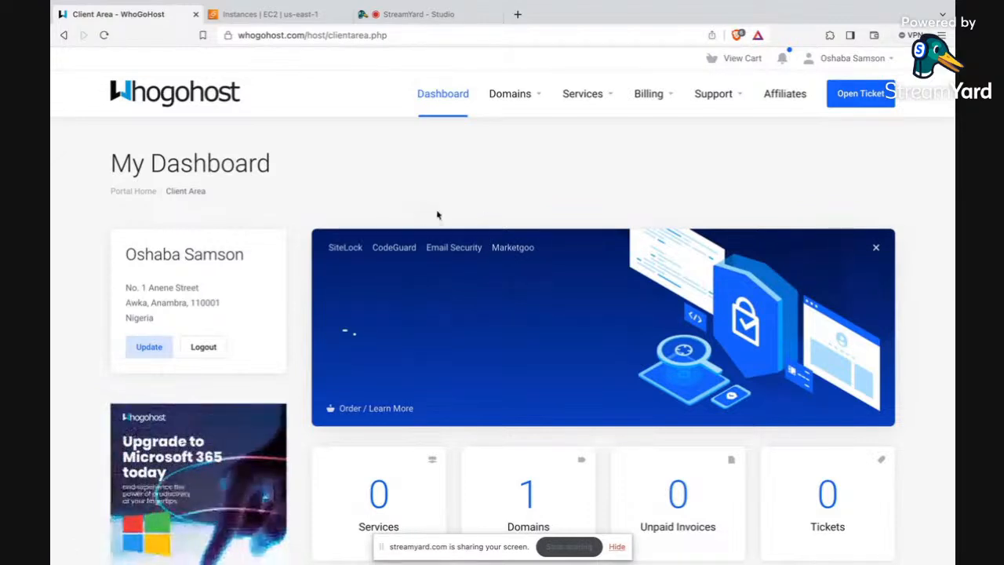
click(387, 35)
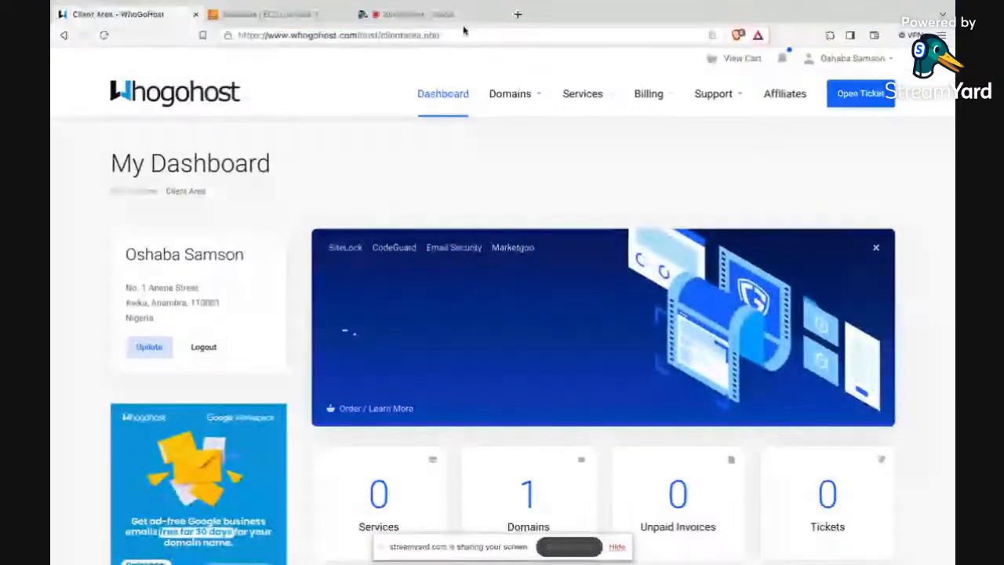
key(BackSpace)
key(BackSpace)
key(BackSpace)
key(BackSpace)
key(BackSpace)
key(BackSpace)
key(BackSpace)
key(BackSpace)
key(BackSpace)
key(BackSpace)
key(BackSpace)
key(BackSpace)
key(BackSpace)
key(BackSpace)
key(BackSpace)
key(BackSpace)
key(BackSpace)
key(BackSpace)
key(BackSpace)
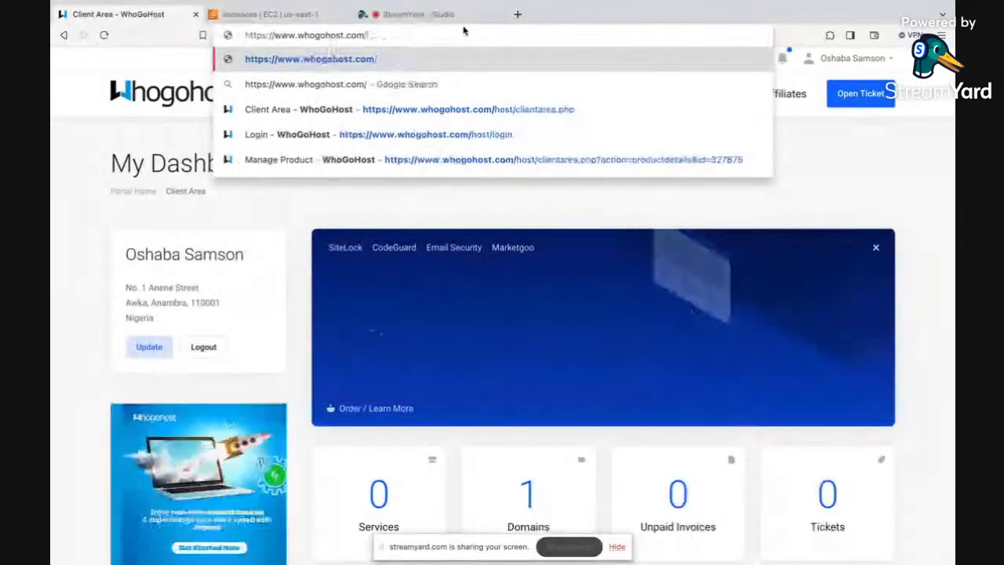
key(BackSpace)
key(Return)
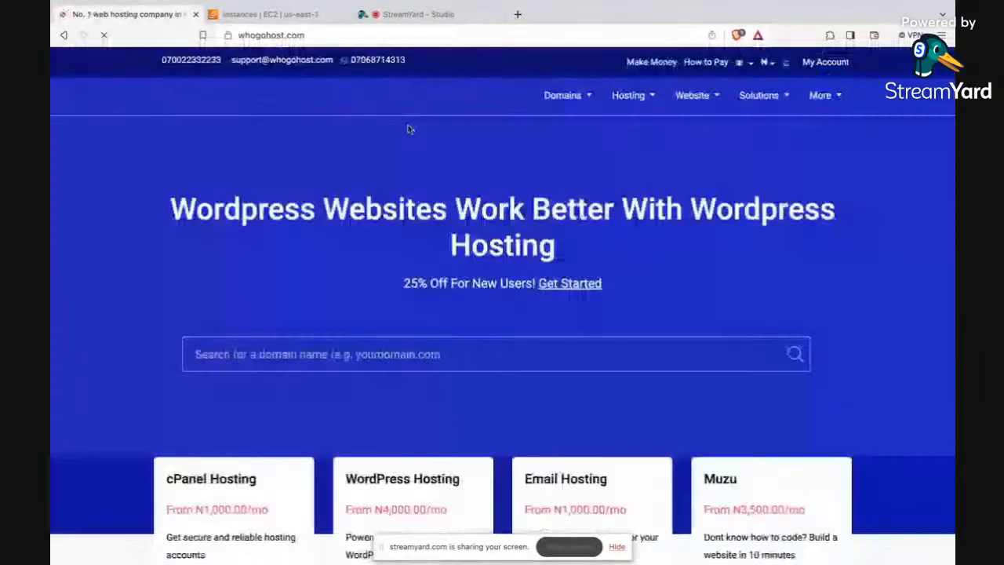
Step: Search for the domain name africacloud.name.ng
scroll(433, 287, down, 1)
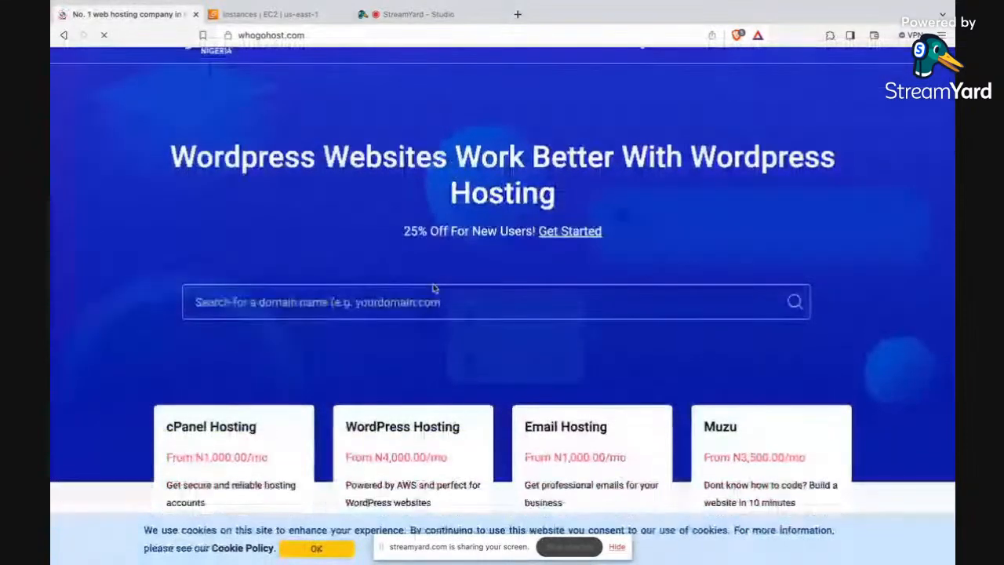
click(425, 303)
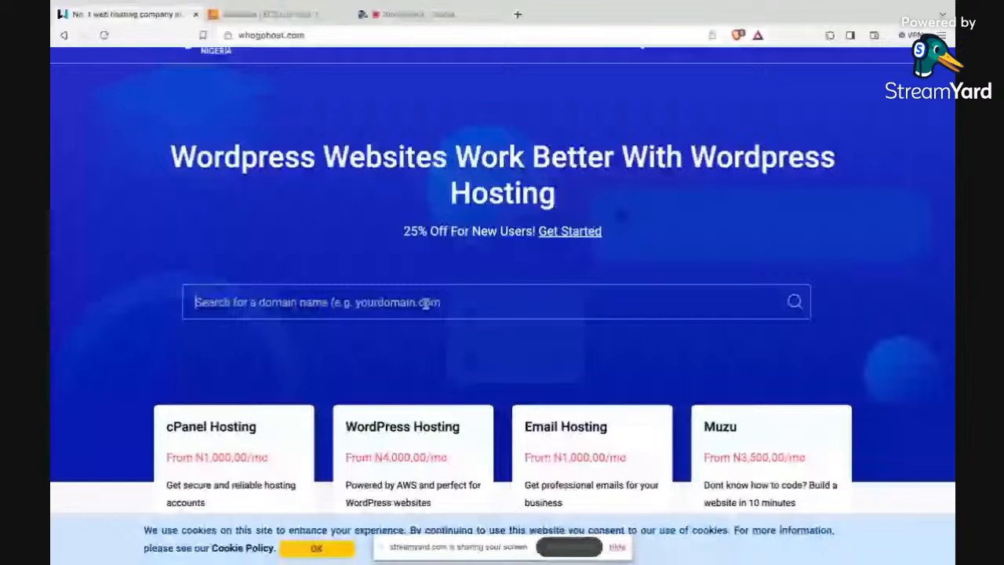
text(a)
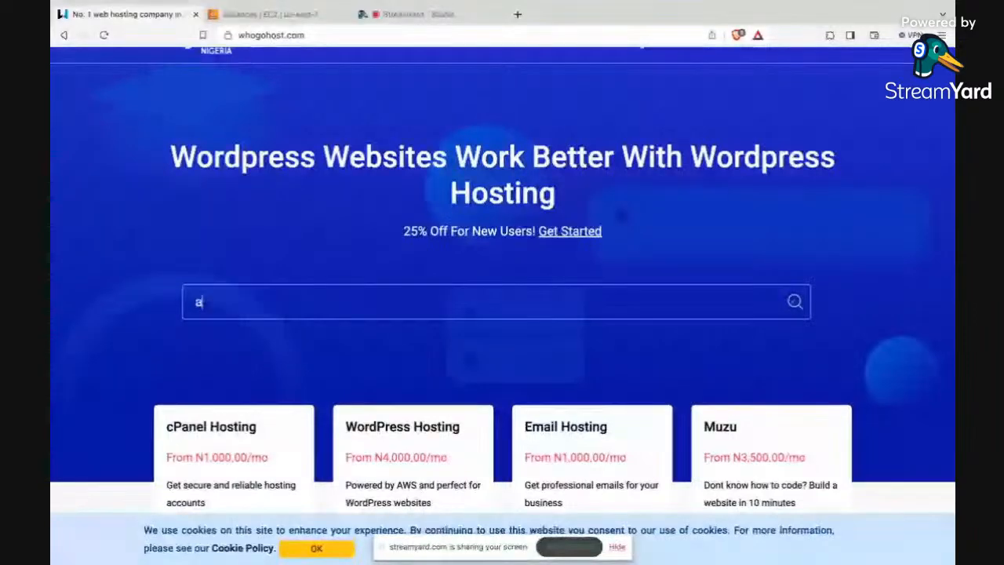
text(fricaclo)
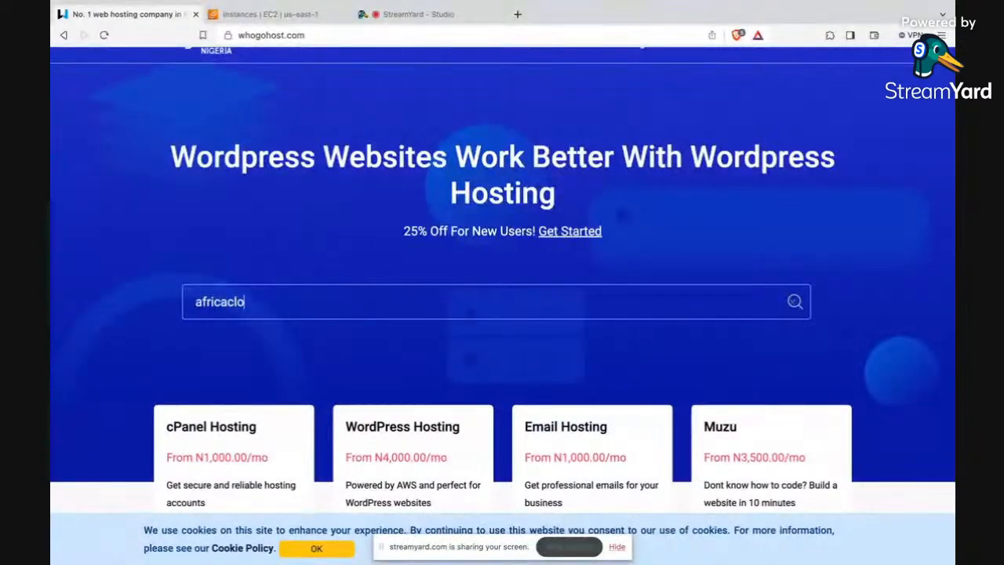
text(ud.name.ng)
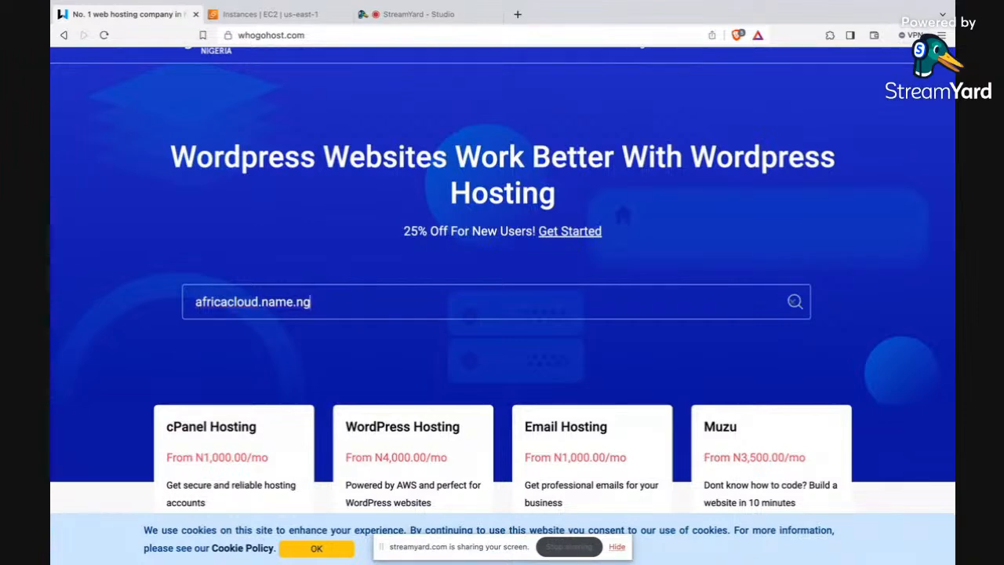
key(Return)
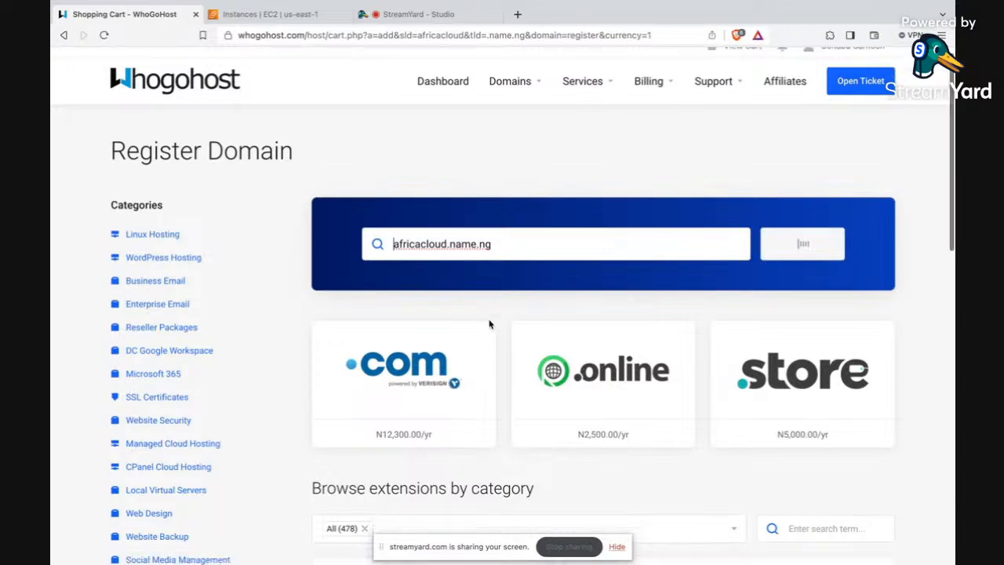
Step: Add africacloud.name.ng to the cart and open the cart's review and checkout page
scroll(488, 323, down, 3)
scroll(488, 324, down, 1)
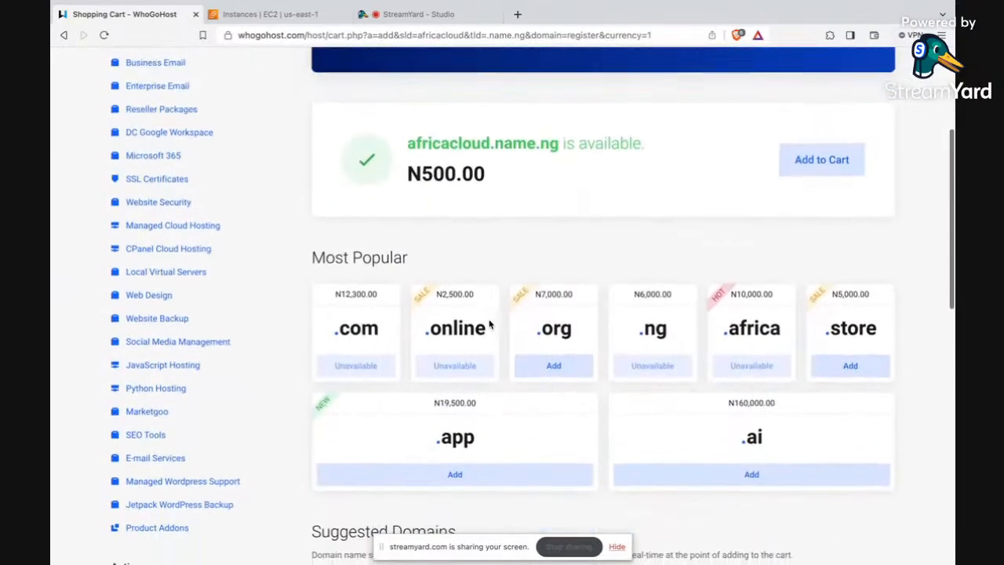
scroll(490, 220, up, 2)
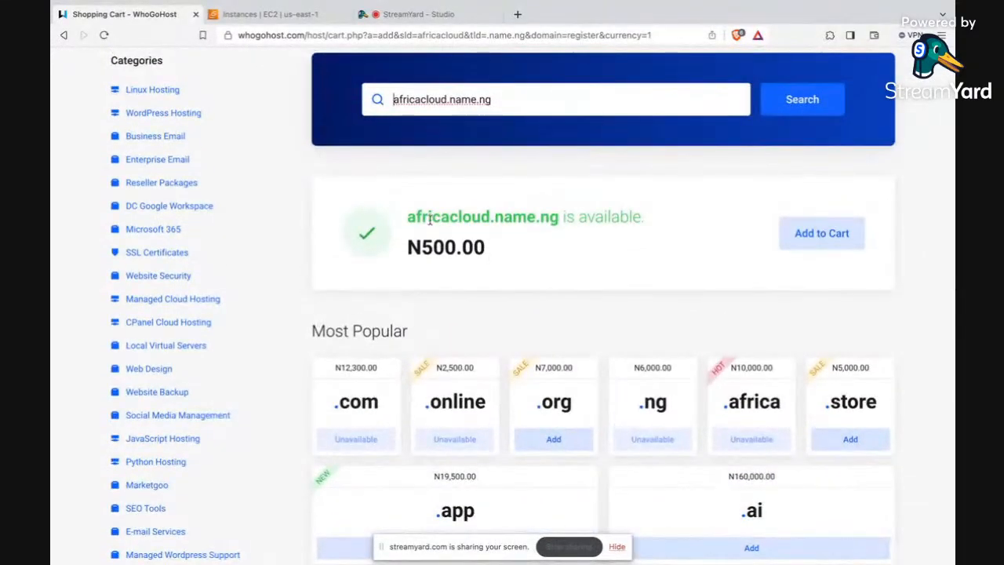
drag(421, 220, 450, 224)
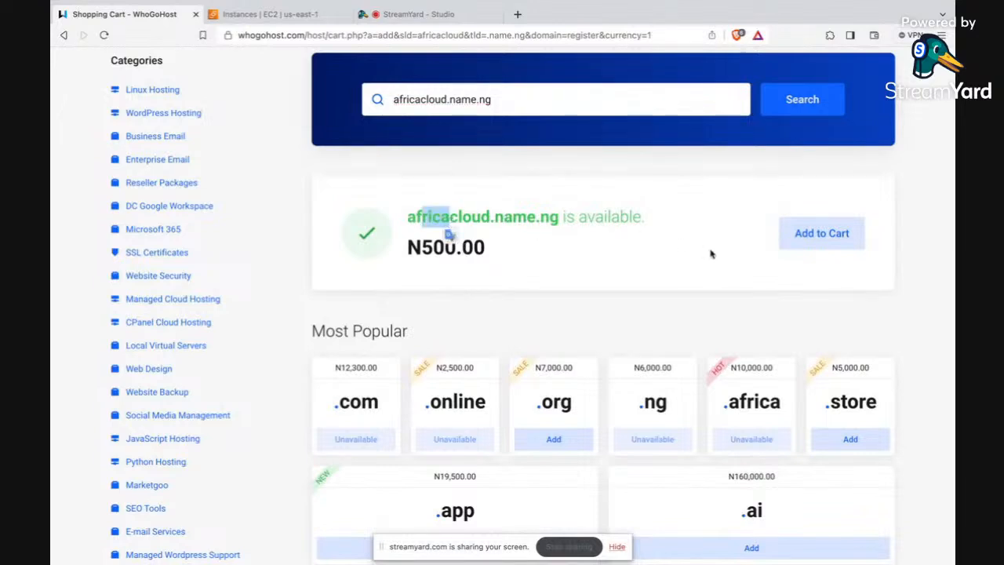
click(479, 252)
drag(479, 252, 432, 251)
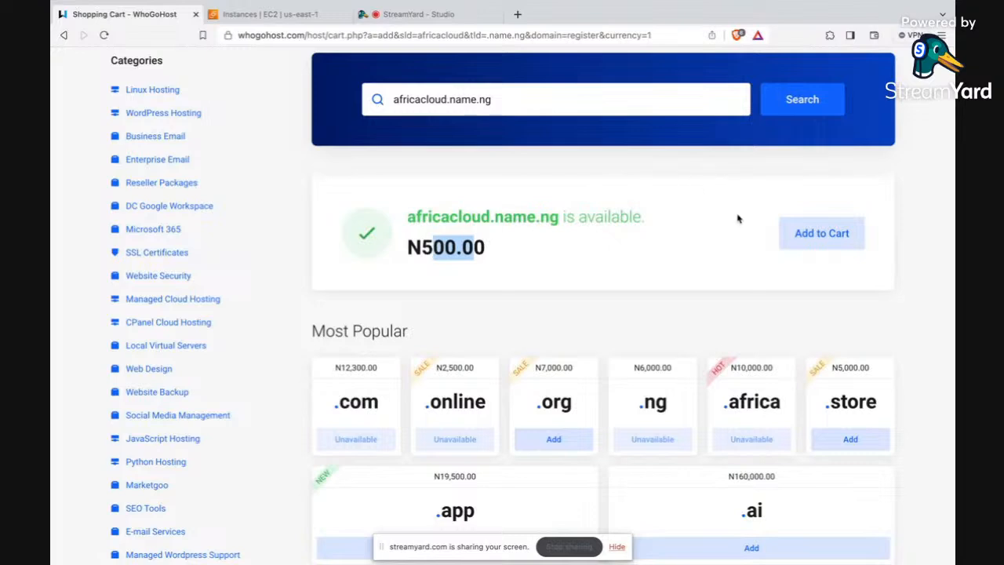
click(812, 232)
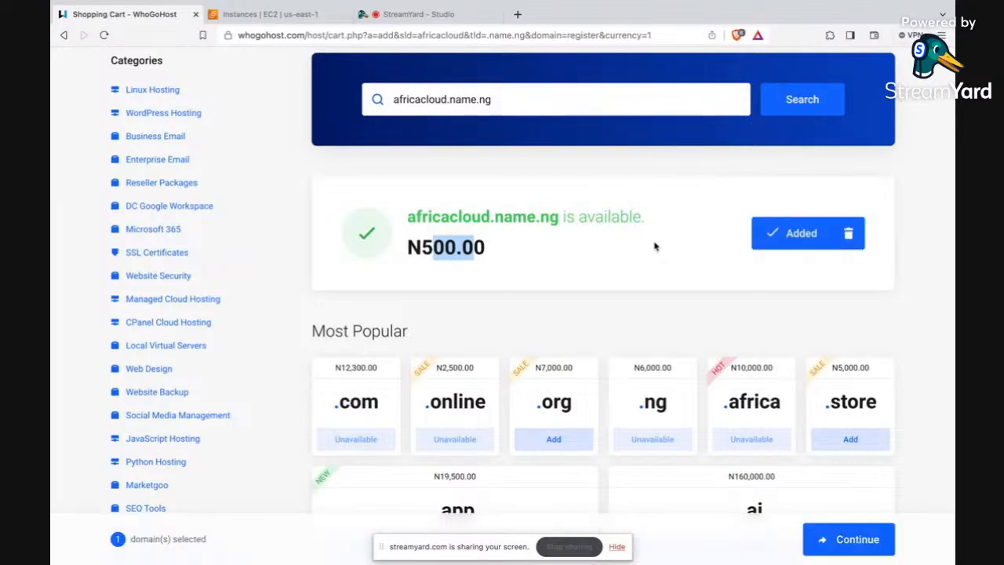
scroll(654, 247, up, 2)
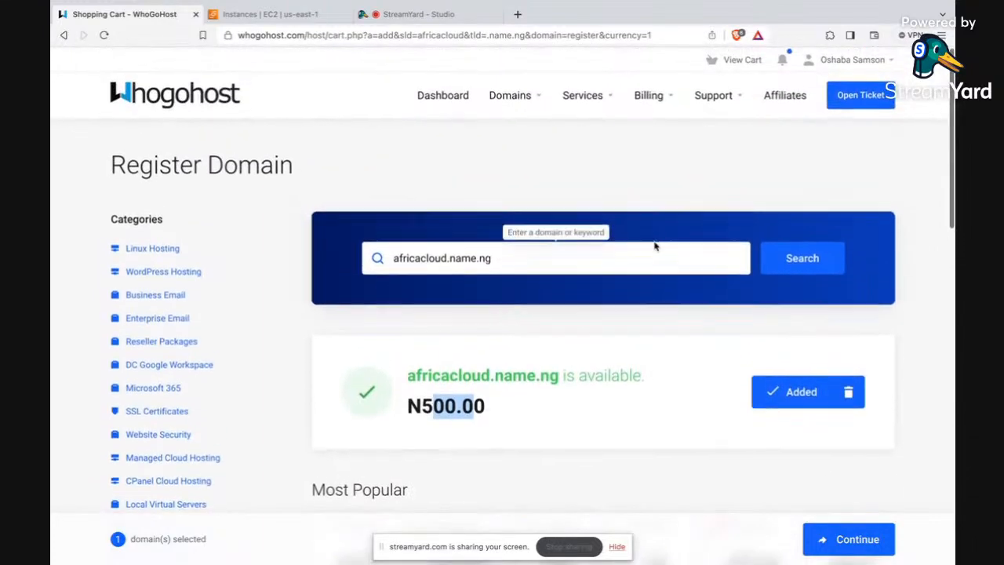
click(740, 59)
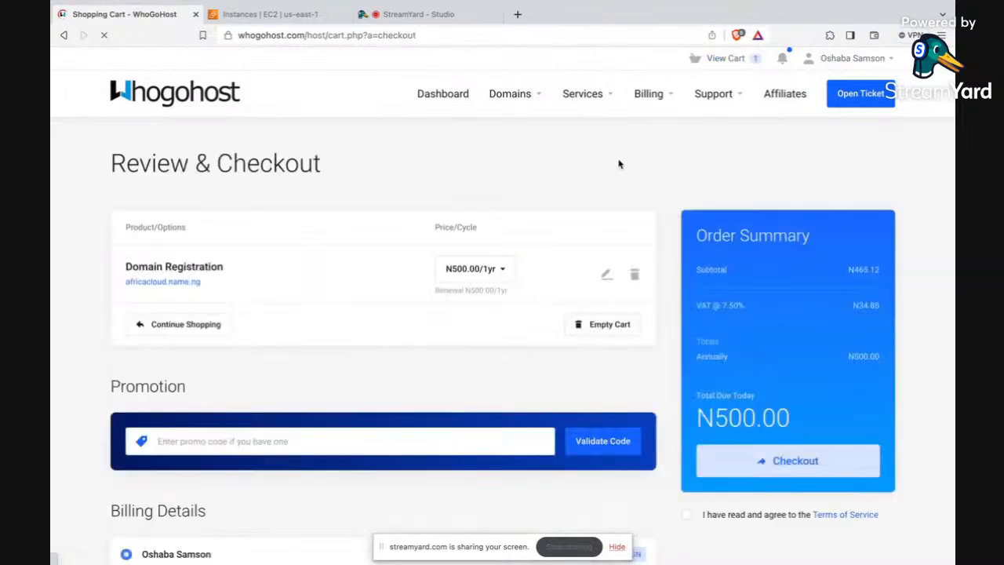
Step: Accept the Terms of Service for the domain order and review the checkout details
scroll(462, 224, down, 1)
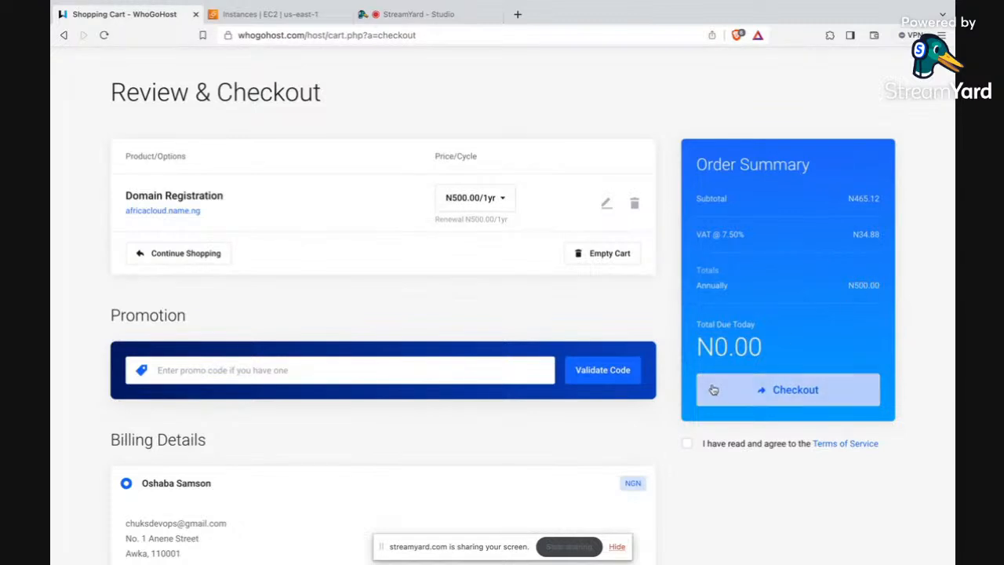
scroll(710, 387, down, 2)
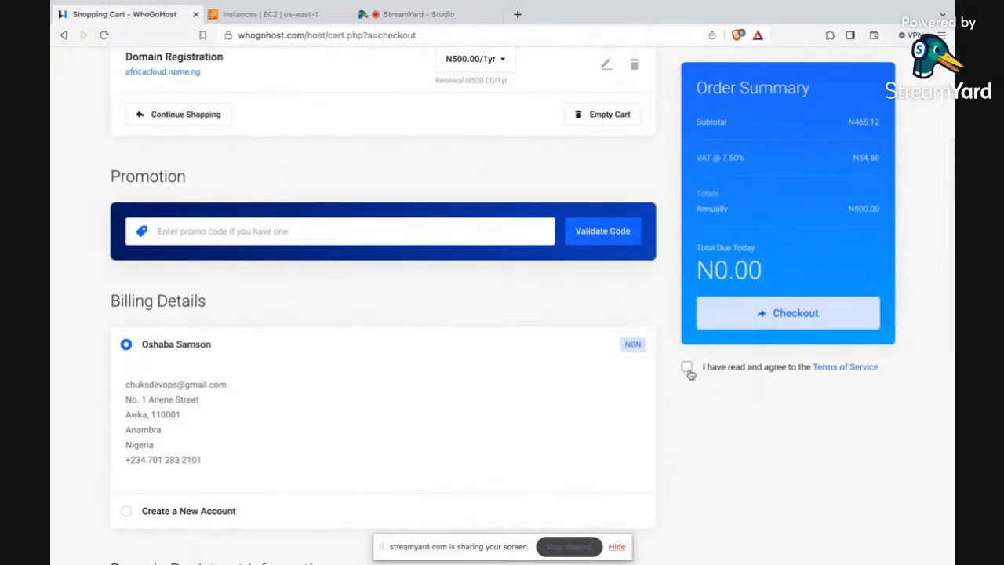
click(686, 366)
scroll(593, 245, up, 1)
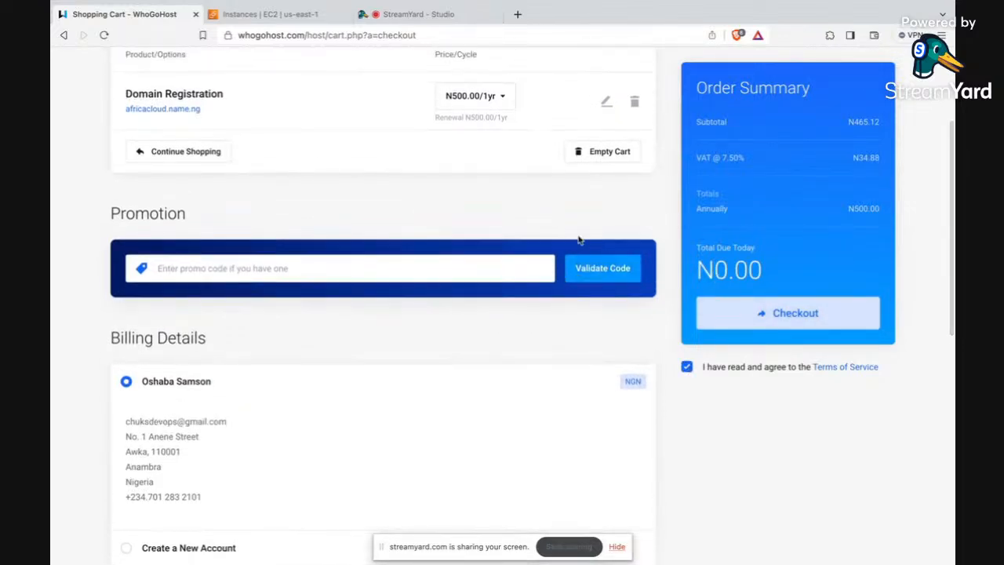
scroll(561, 324, up, 1)
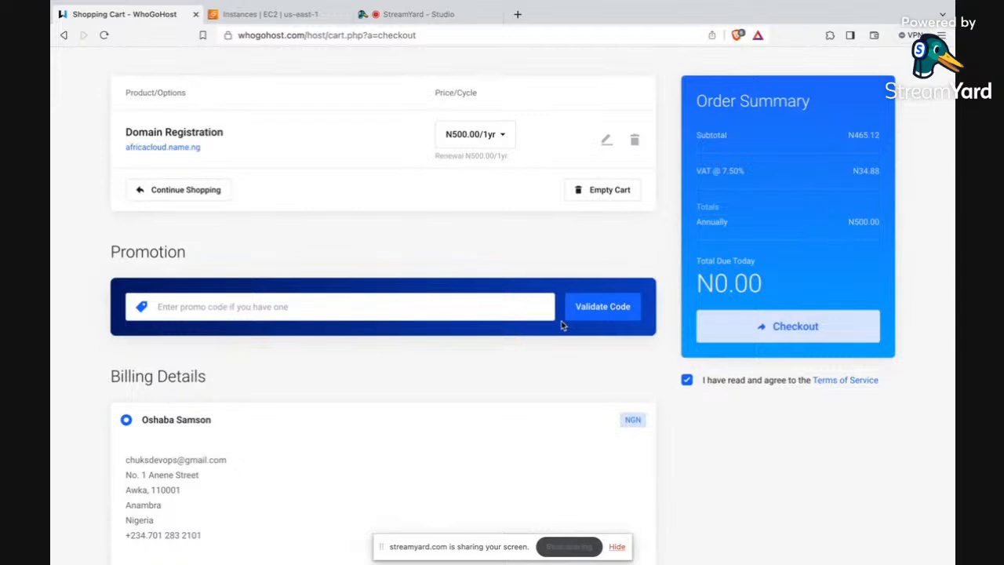
scroll(561, 325, up, 3)
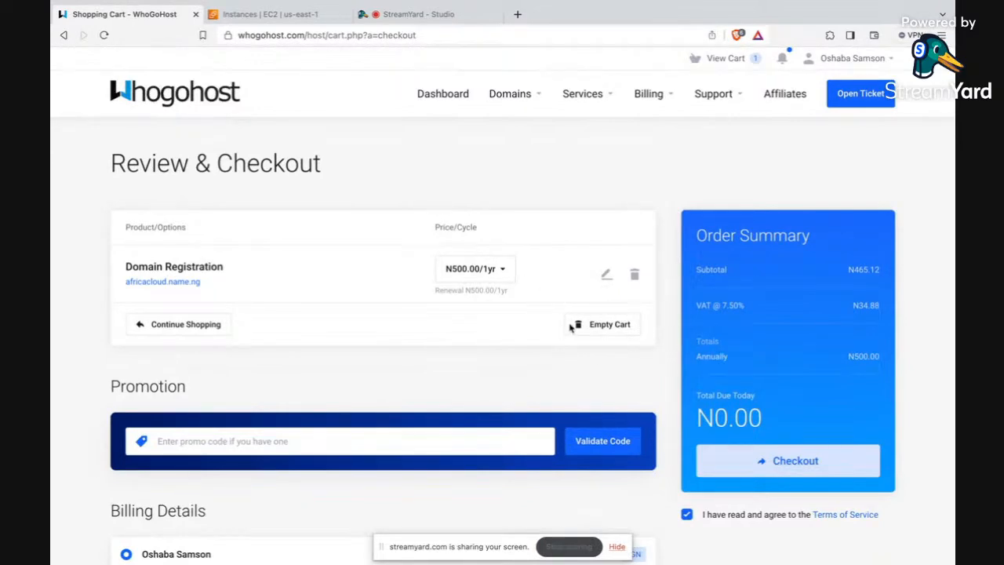
Step: Open the account's My Domains list and switch to the EC2 Instances page in the AWS console
click(512, 94)
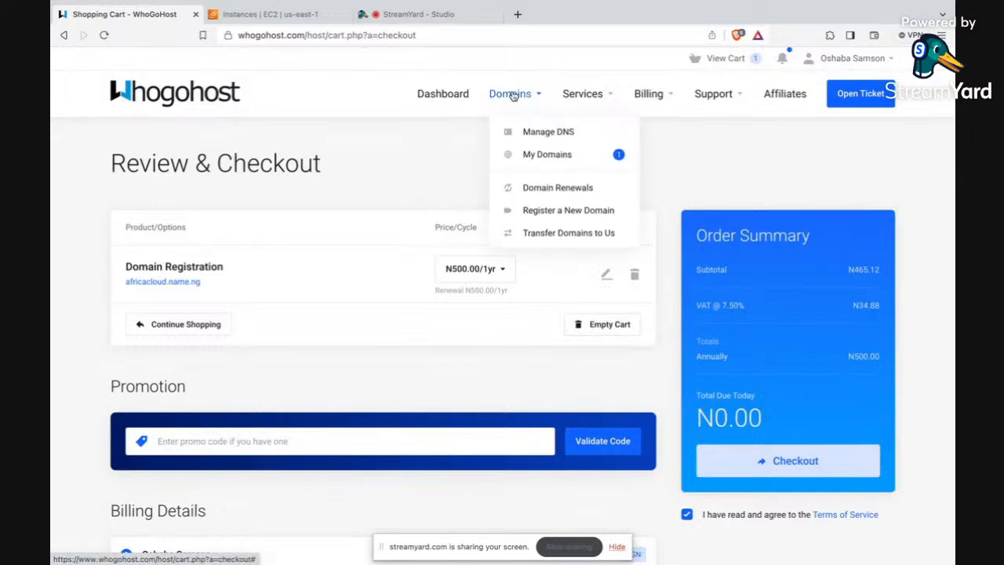
click(533, 154)
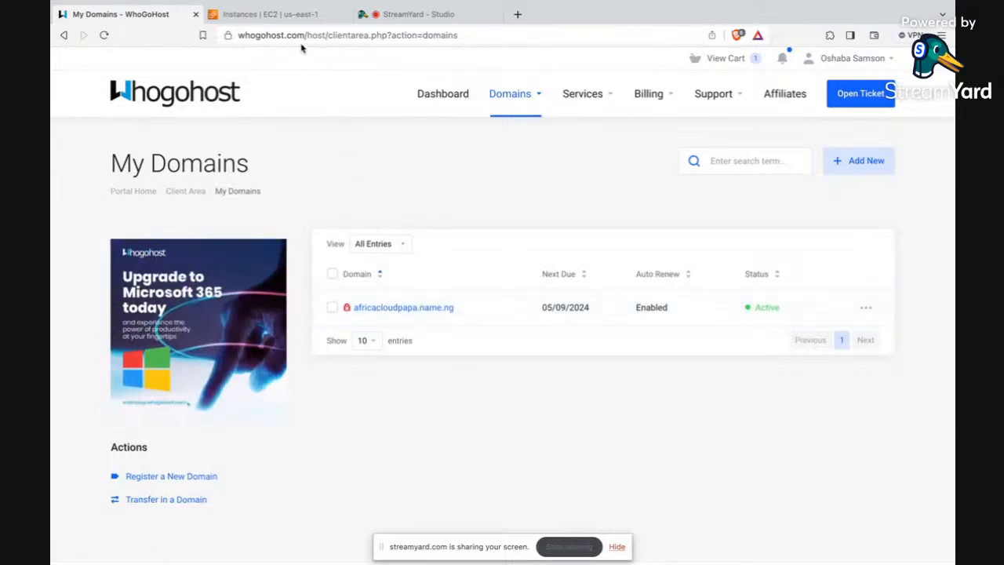
click(292, 14)
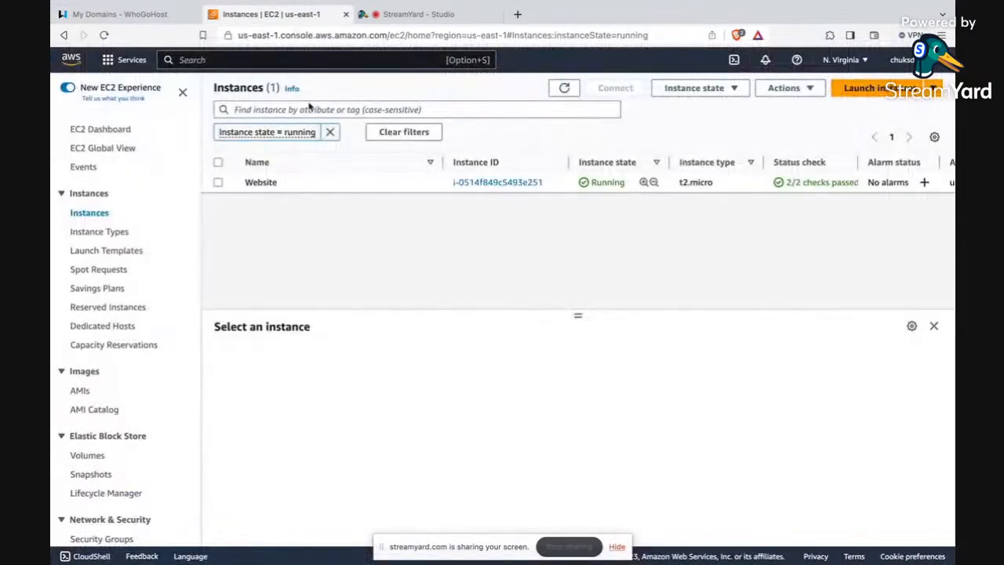
Step: Select the running Website instance and copy its public IPv4 address from the instance details
click(328, 183)
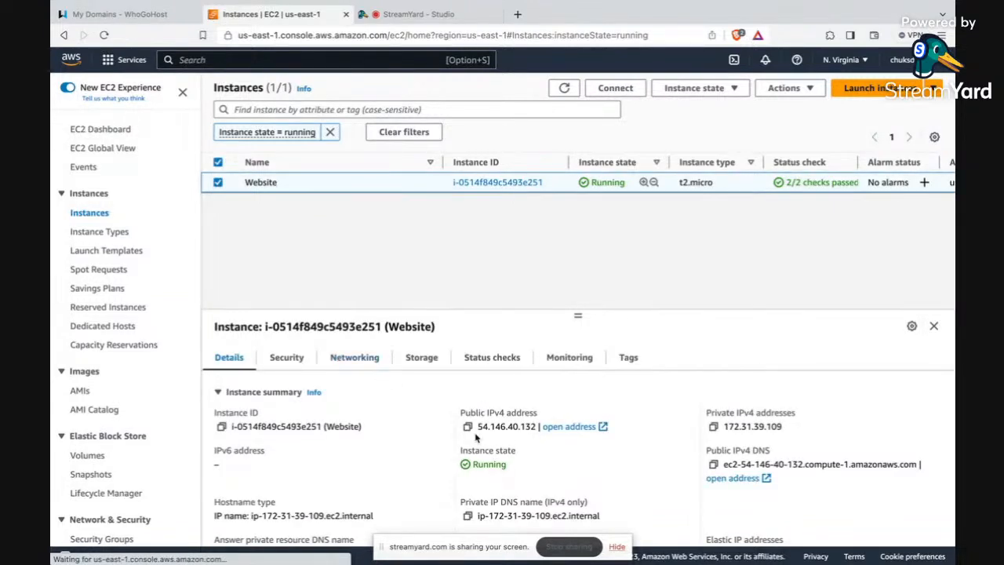
scroll(531, 427, down, 1)
scroll(531, 427, up, 1)
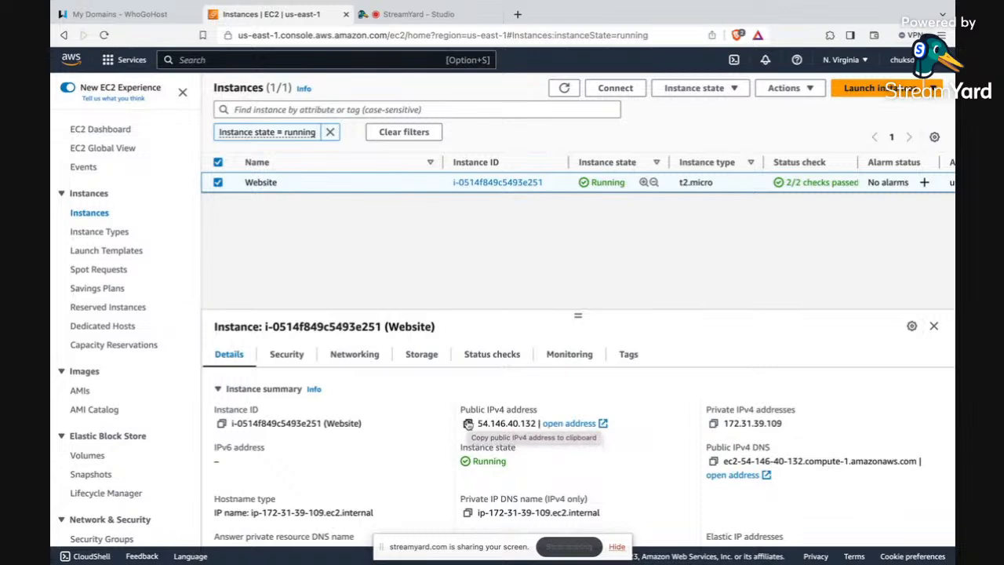
click(468, 425)
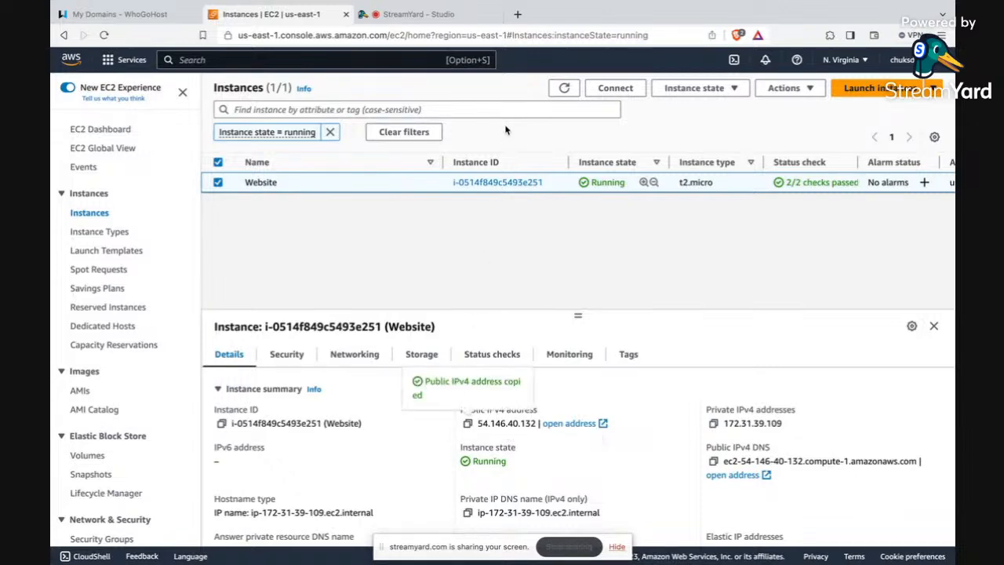
Step: Load the copied public IP address 54.146.40.132 in a new browser tab and view the website it serves
click(517, 15)
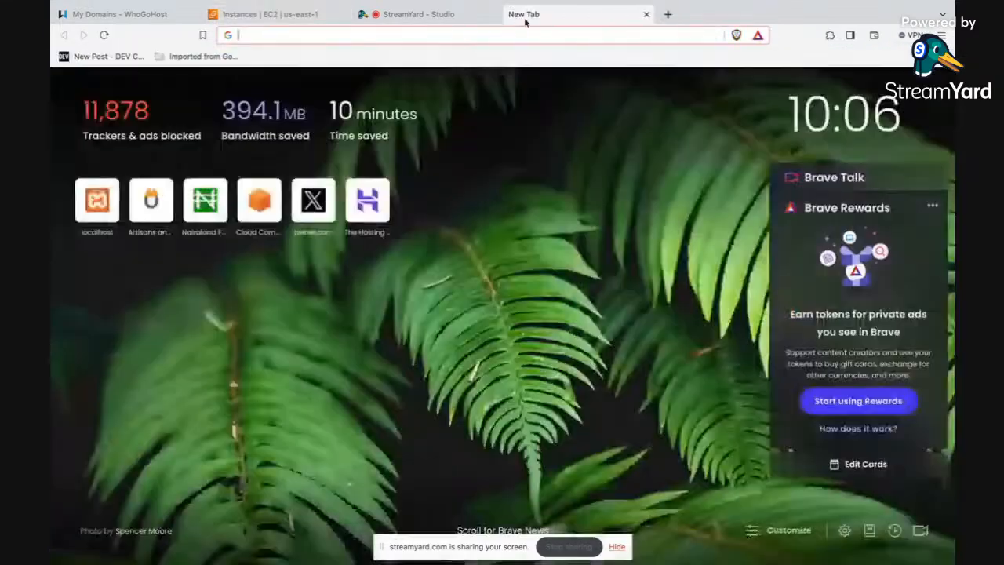
click(510, 33)
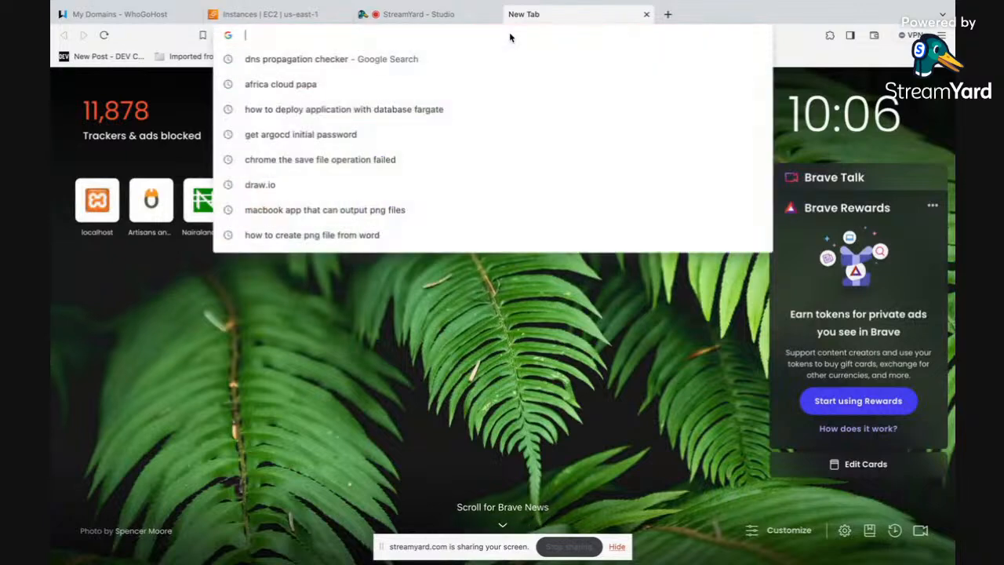
key(super+v)
key(Return)
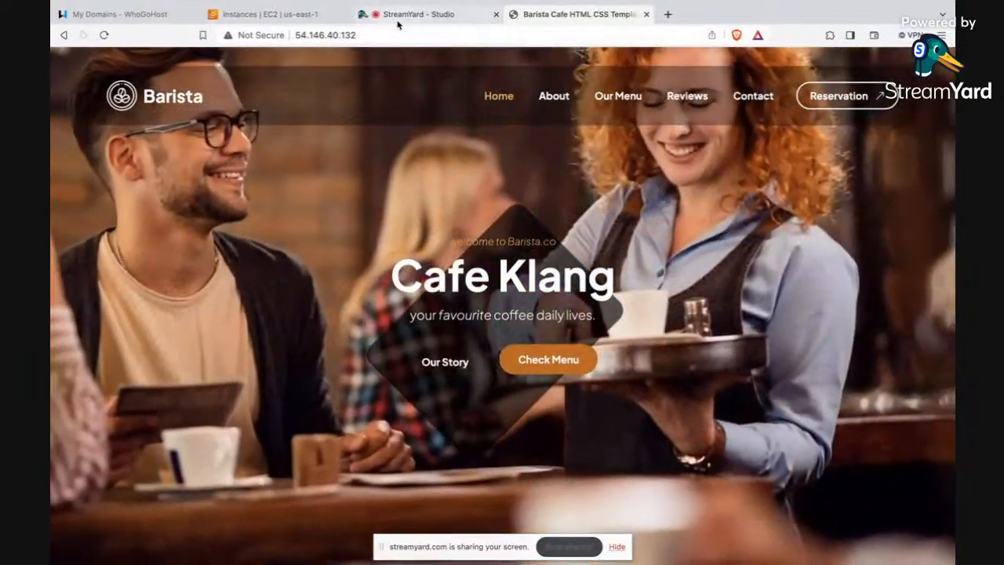
click(397, 15)
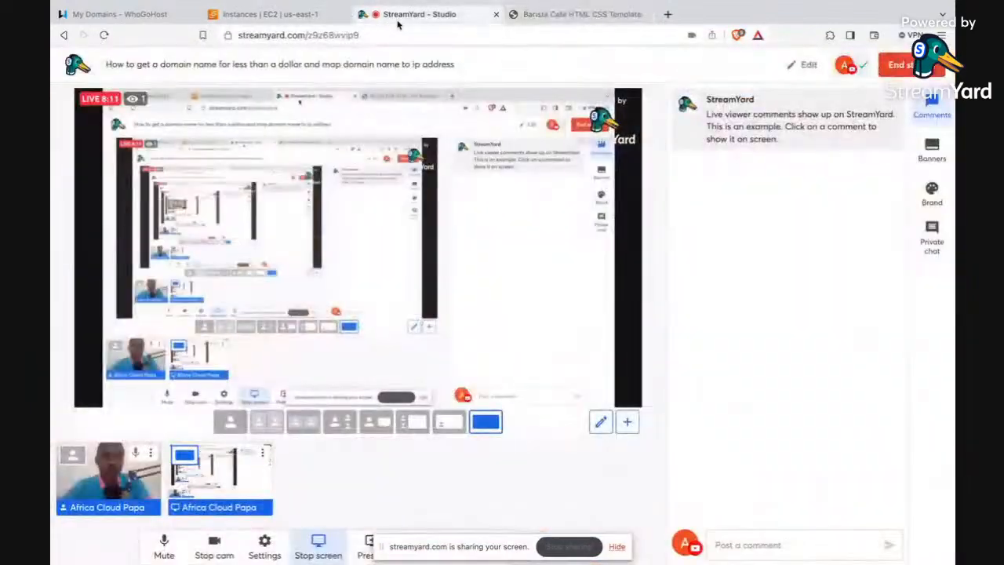
click(531, 15)
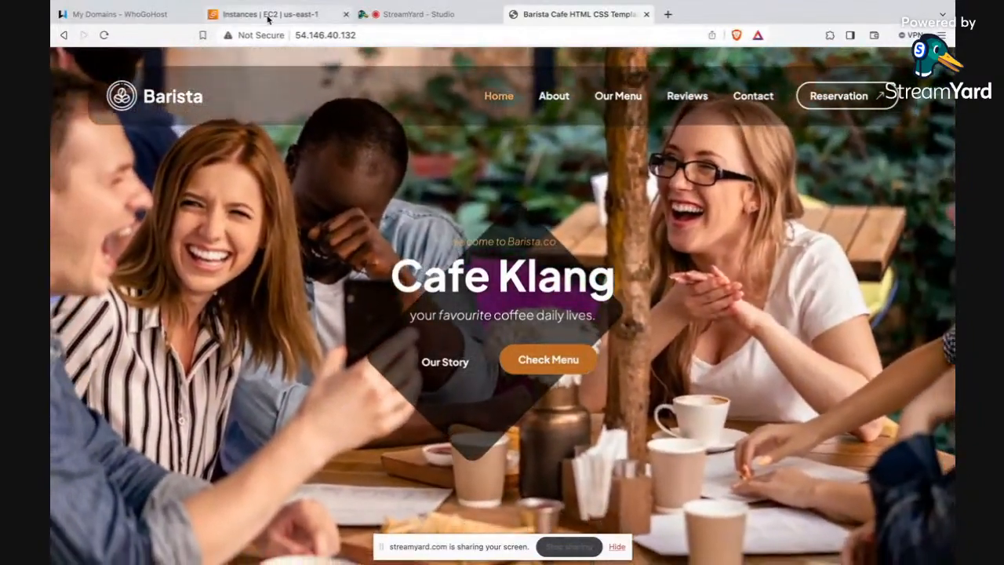
Step: Return to WhoGoHost, open the Manage DNS page and add a DNS zone for africacloudpapa.name.ng
click(264, 14)
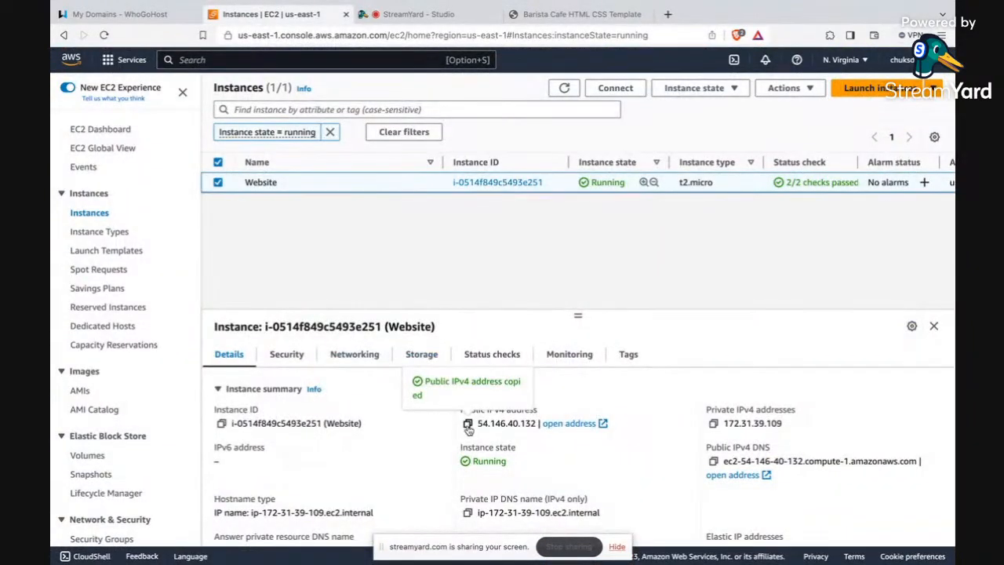
click(143, 21)
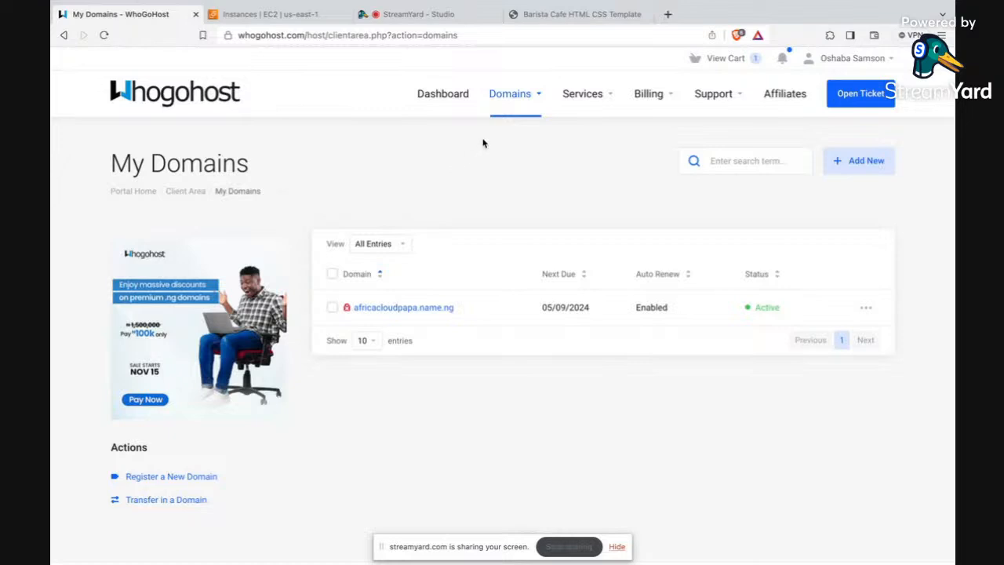
mouse_move(524, 102)
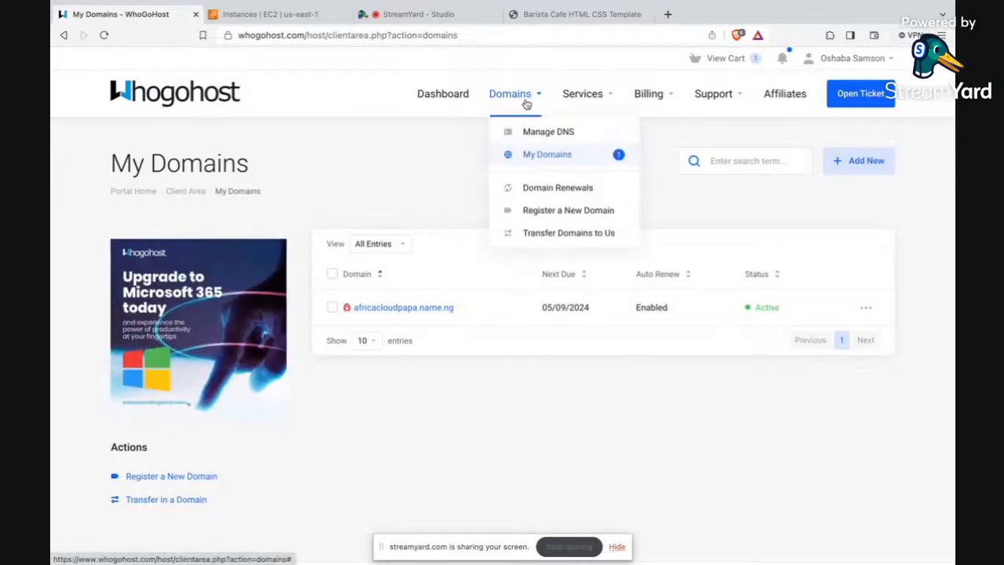
click(551, 135)
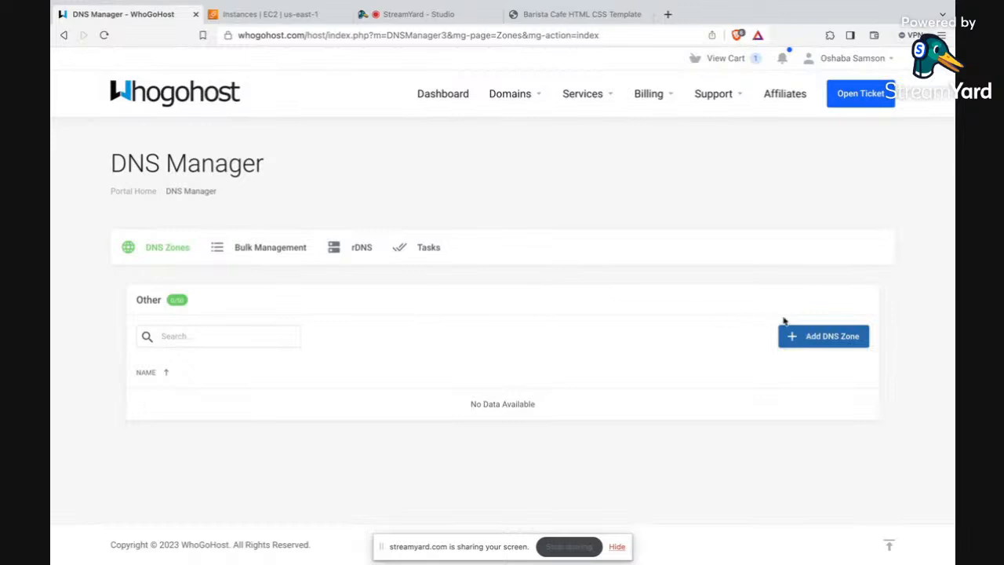
click(832, 343)
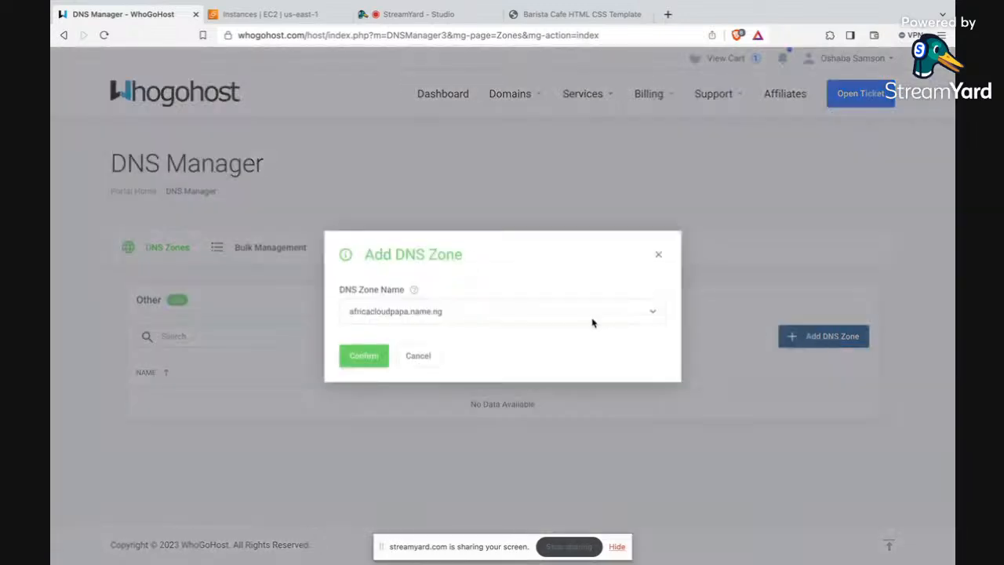
click(524, 313)
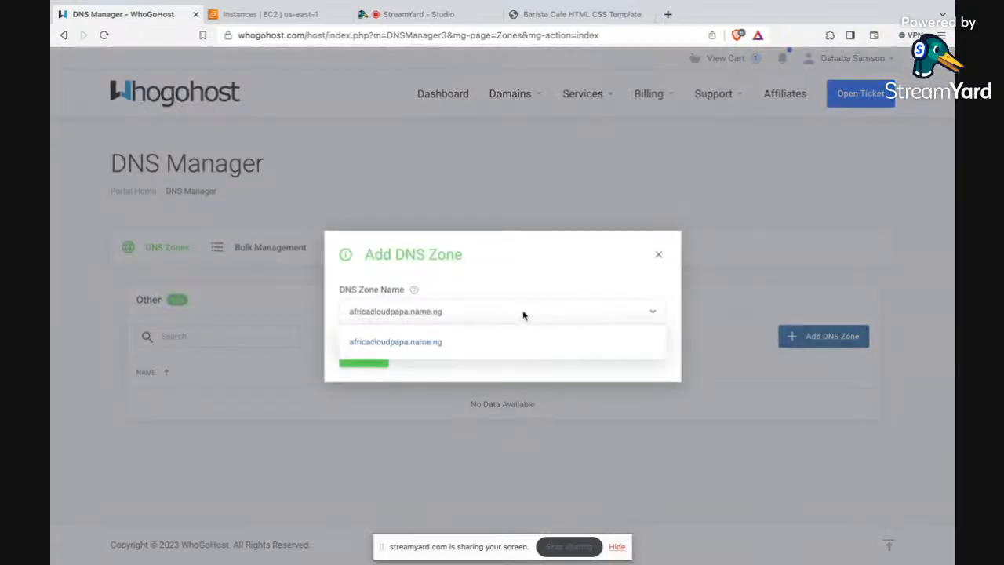
click(474, 345)
click(361, 354)
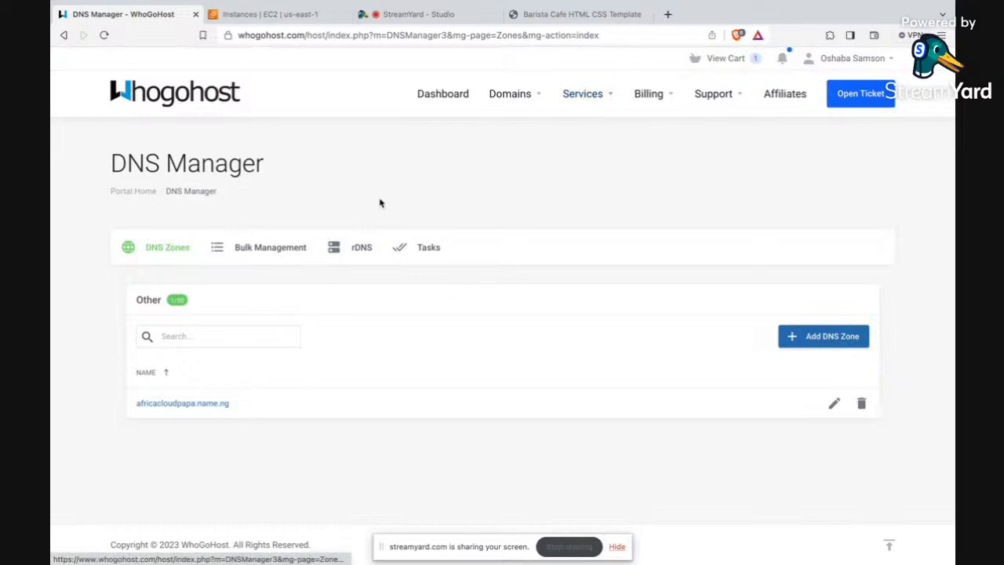
Step: Load africacloudpapa.name.ng in a new browser tab and compare it with the website served at 54.146.40.132
drag(241, 406, 137, 405)
key(ctrl+c)
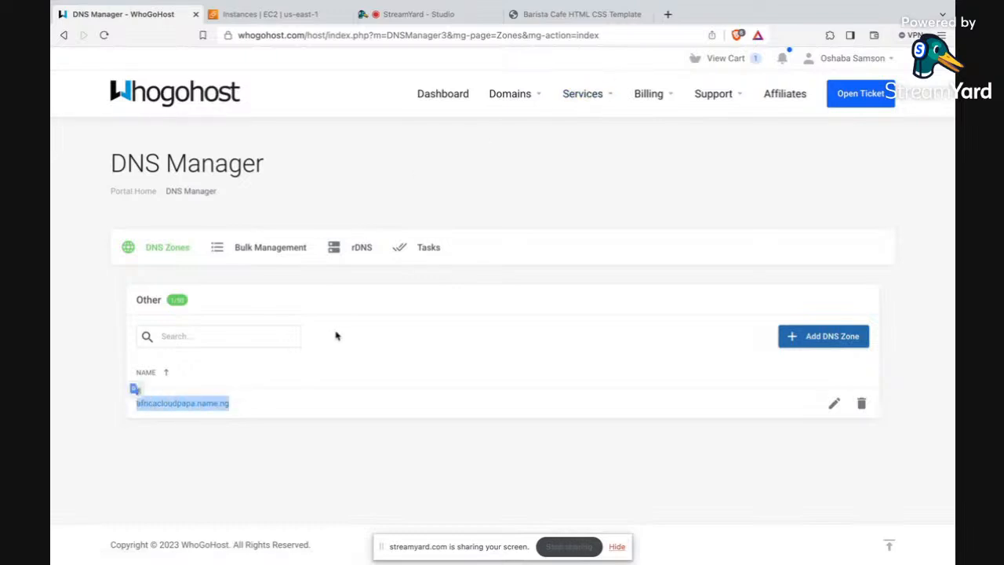
click(667, 14)
key(ctrl+v)
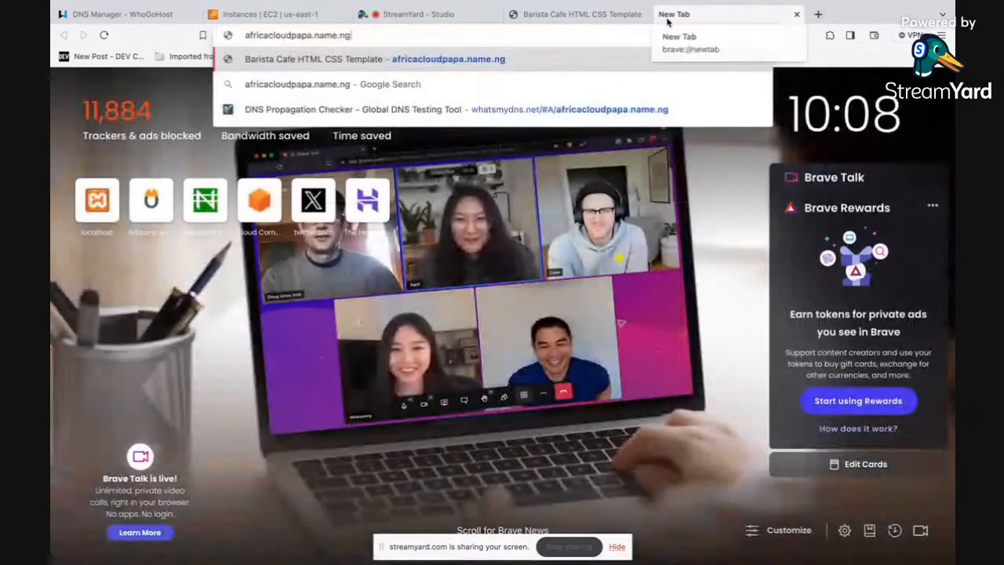
key(Return)
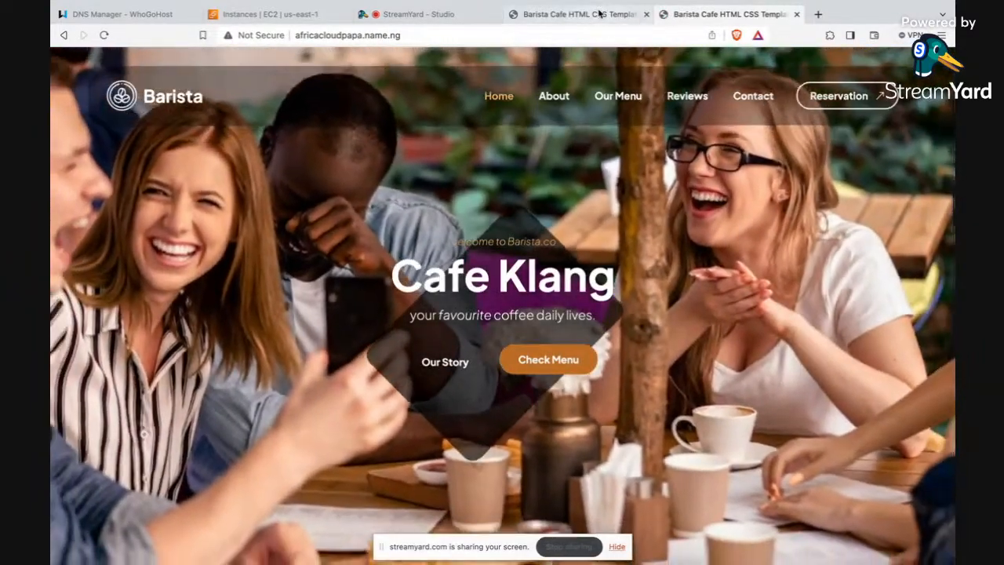
click(599, 13)
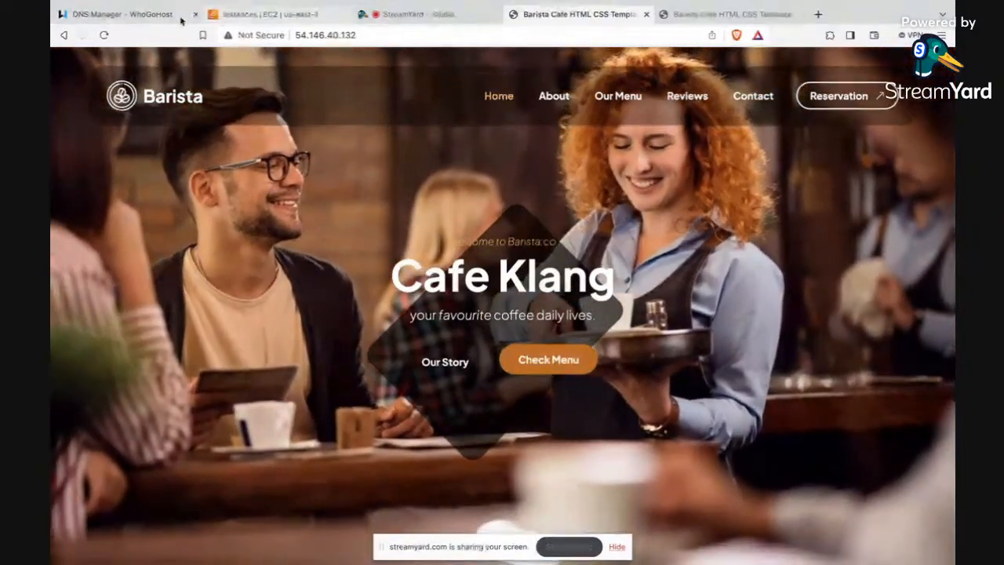
Step: Open the africacloudpapa.name.ng zone in the DNS Manager for editing and locate its A record
click(157, 13)
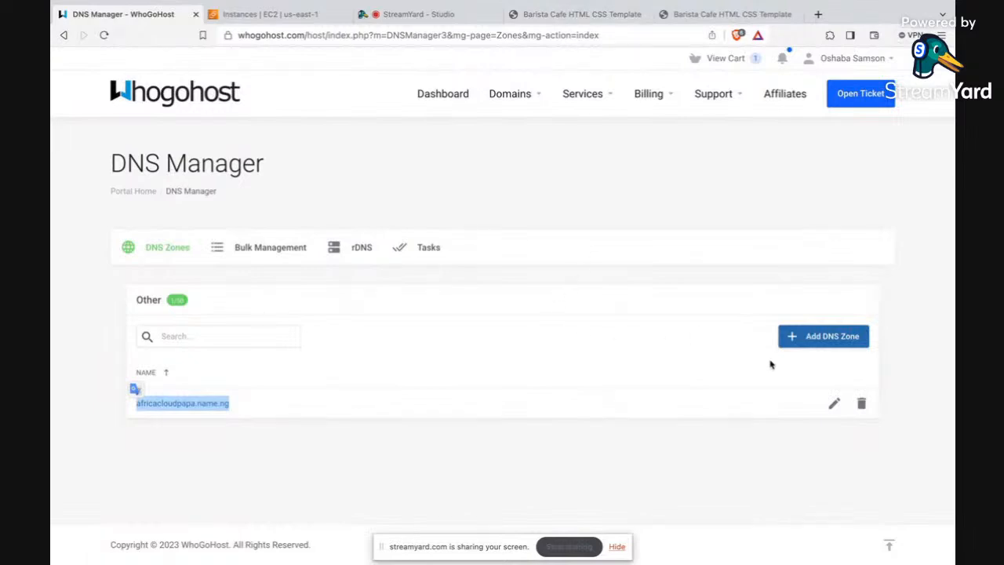
click(833, 405)
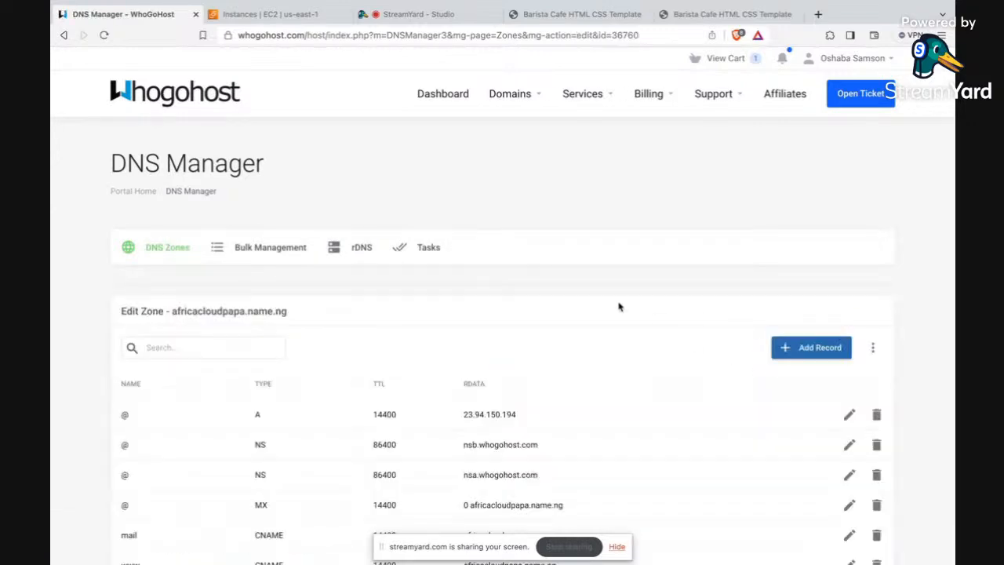
scroll(618, 307, down, 2)
scroll(619, 307, down, 1)
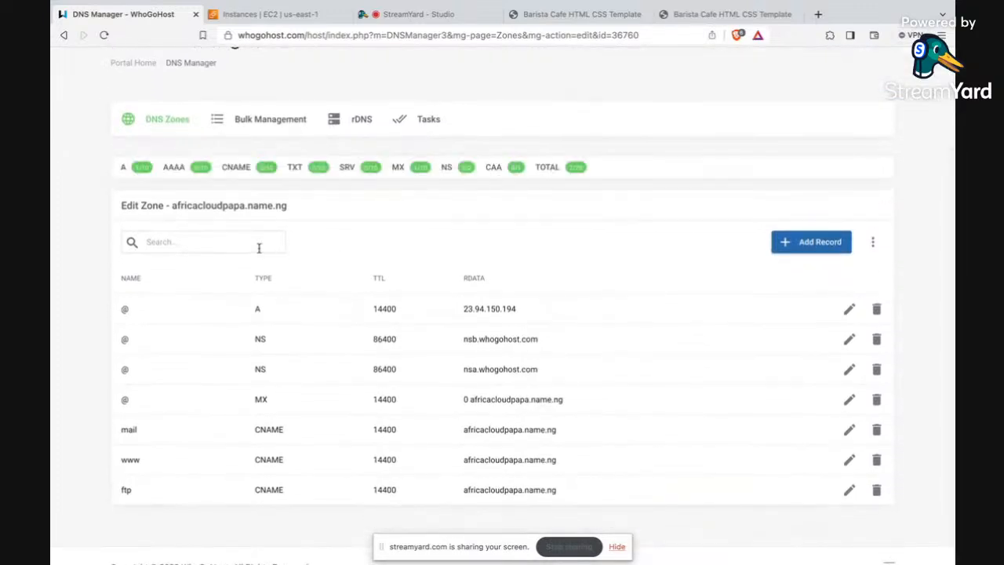
double_click(258, 309)
Step: Open the zone's @ A record for editing and clear its address
click(849, 311)
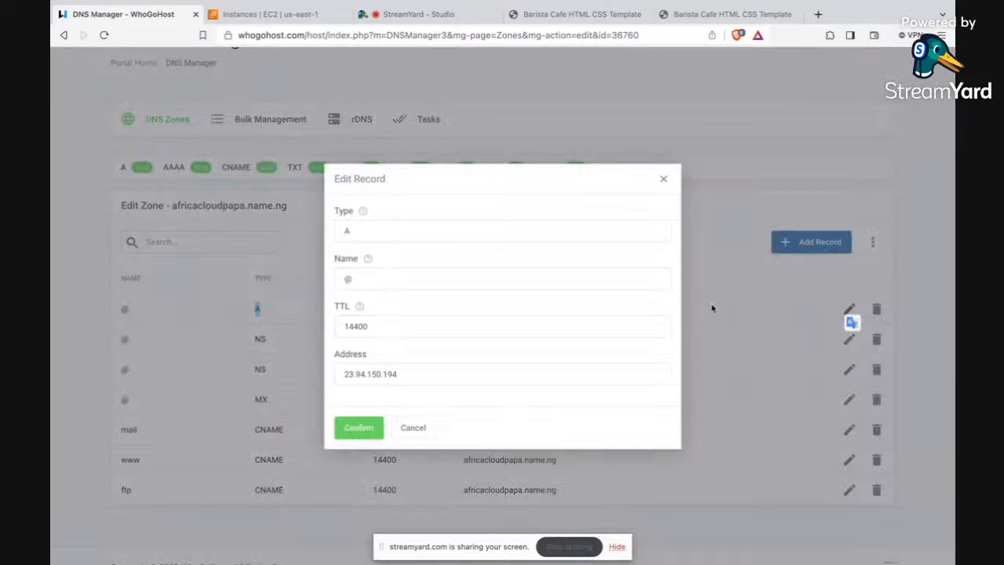
click(406, 375)
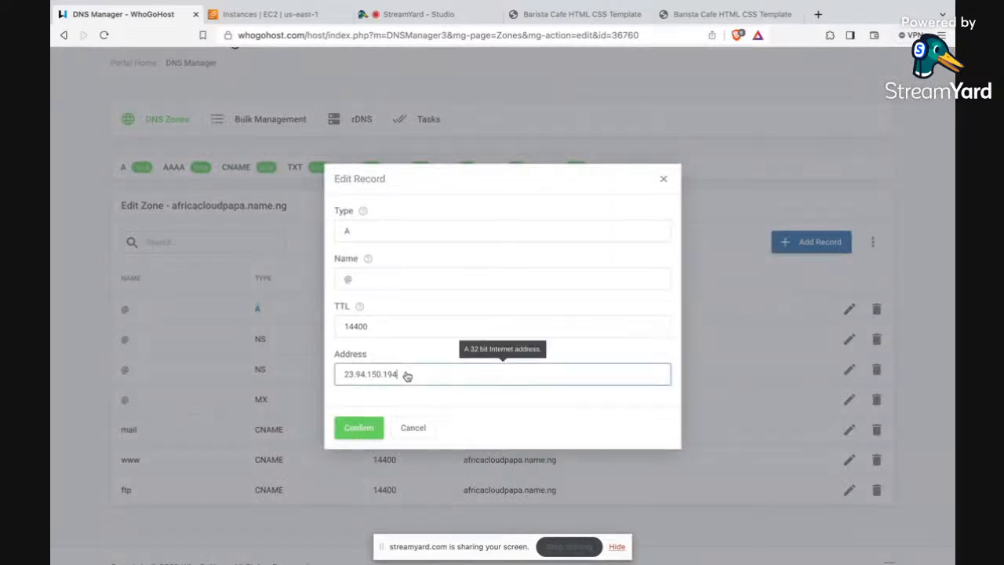
key(BackSpace)
key(BackSpace)
key(BackSpace)
key(BackSpace)
key(BackSpace)
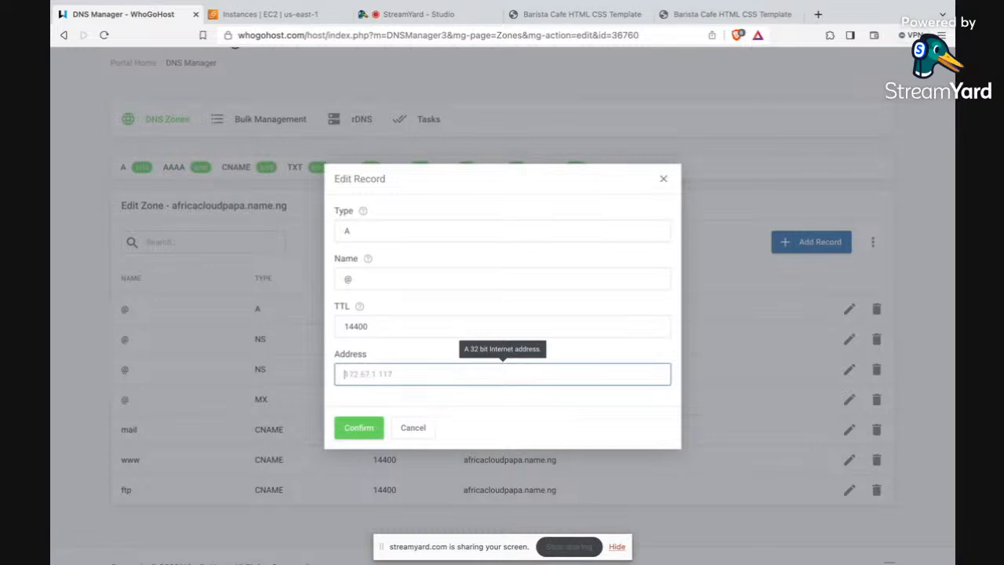
key(ctrl+v)
key(BackSpace)
key(BackSpace)
key(BackSpace)
key(BackSpace)
key(BackSpace)
key(BackSpace)
key(BackSpace)
key(BackSpace)
key(BackSpace)
key(BackSpace)
key(BackSpace)
key(BackSpace)
key(BackSpace)
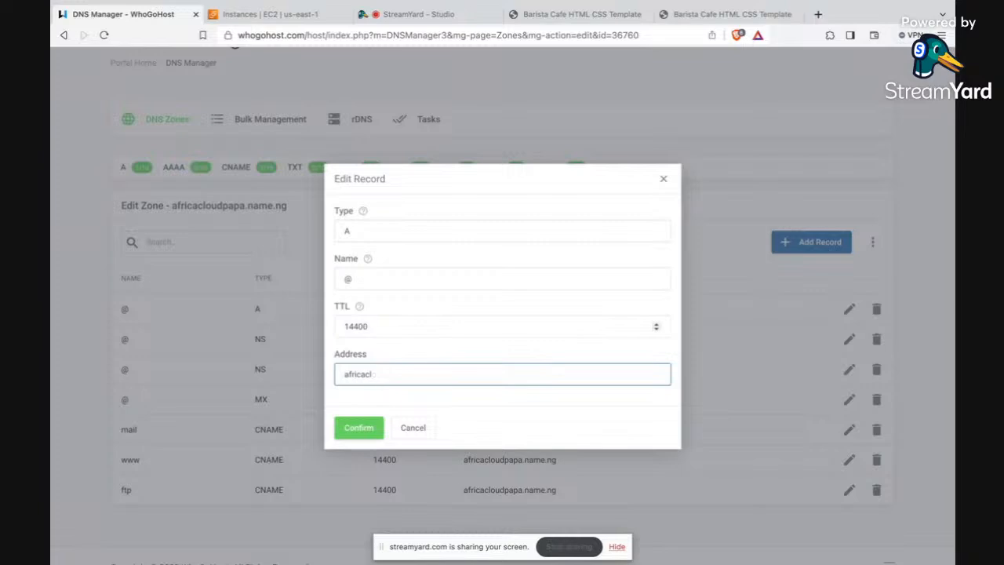
key(BackSpace)
key(BackSpace)
Step: Copy the Website instance's public IPv4 address from EC2 and save 54.146.40.132 as the A record's address
click(274, 14)
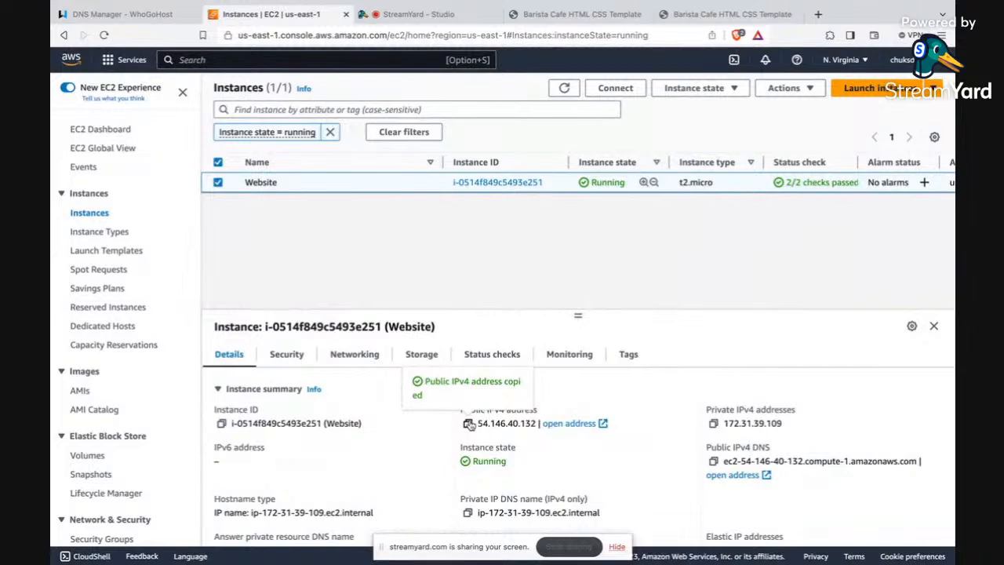
click(153, 16)
text(54.146.40.132)
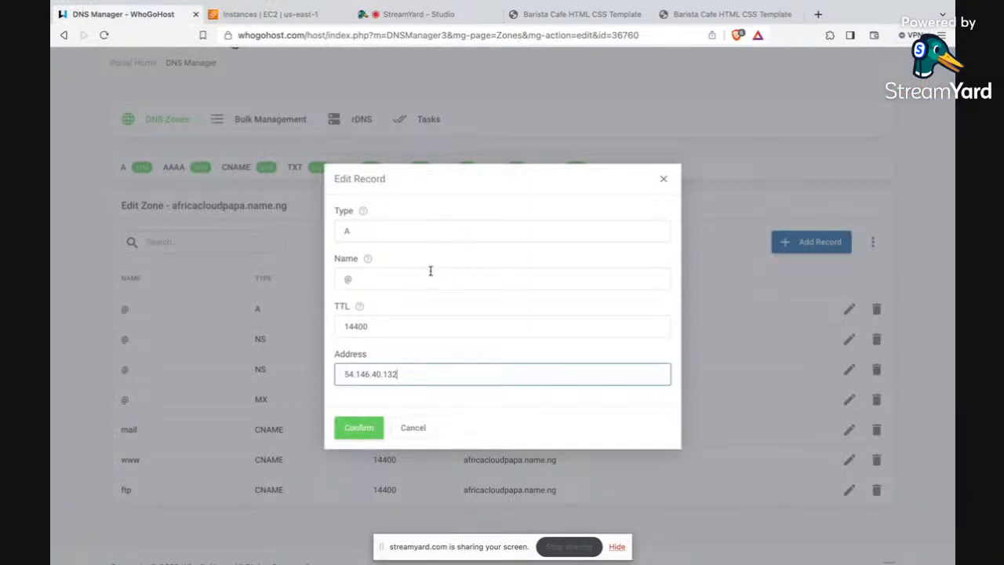
click(358, 427)
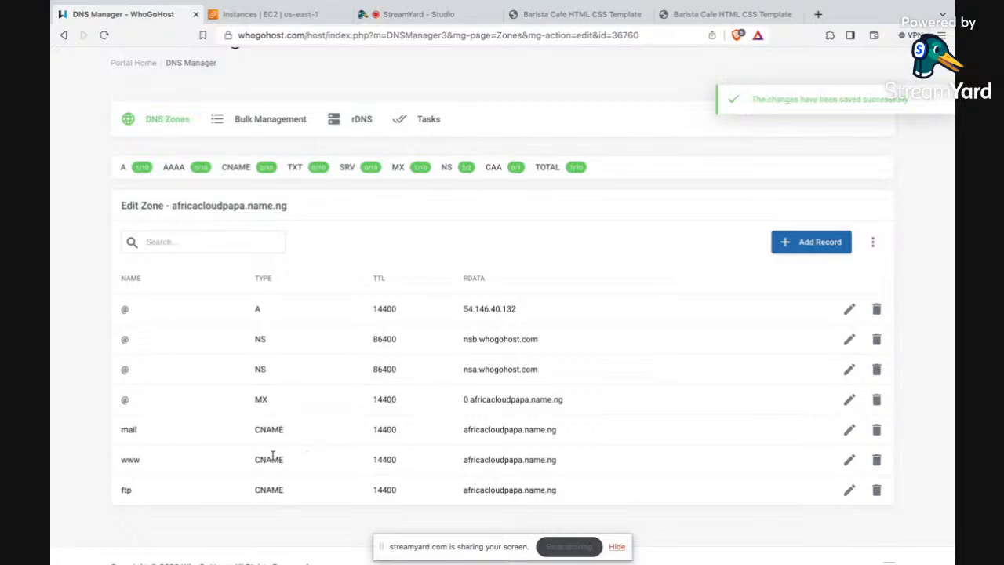
Step: Copy the Website instance's public IPv4 DNS name from EC2 for the zone's www CNAME record
drag(254, 463, 288, 462)
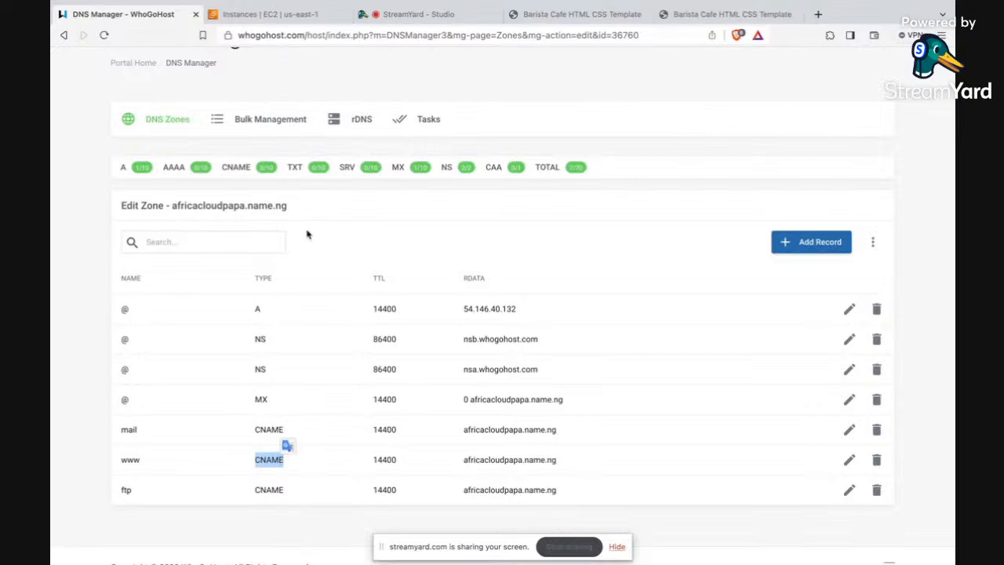
click(284, 16)
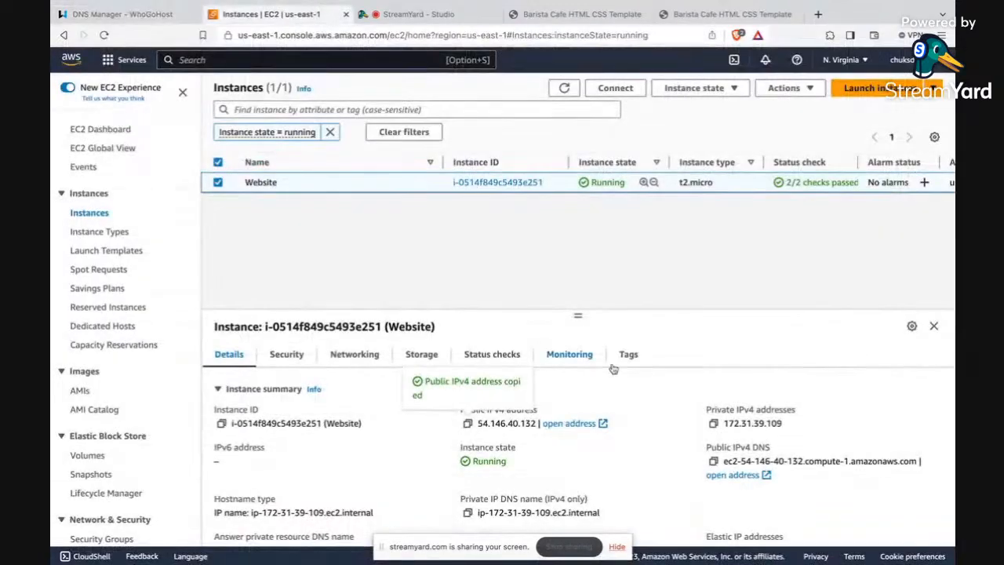
click(714, 462)
click(714, 461)
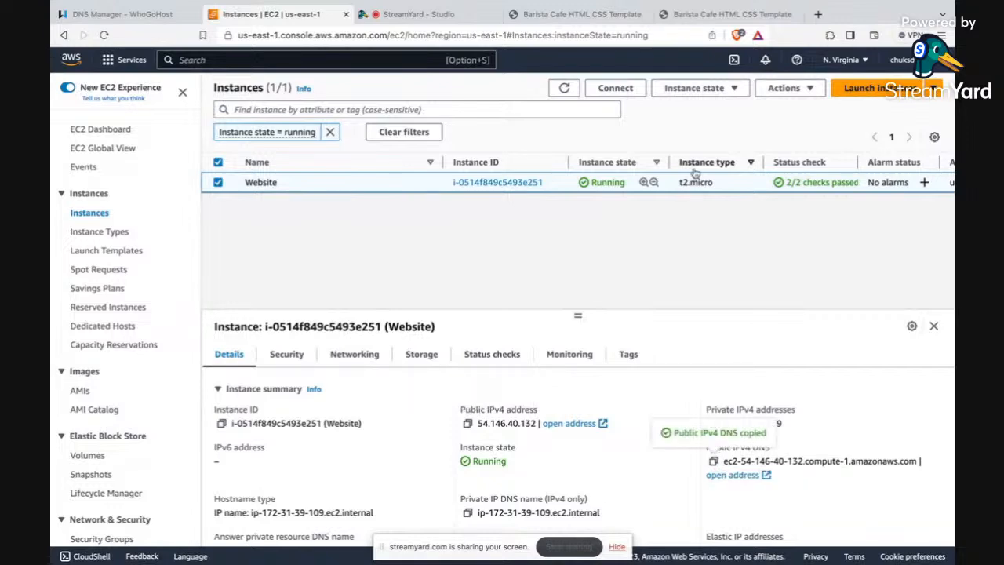
Step: Load ec2-54-146-40-132.compute-1.amazonaws.com in a new browser tab to check that it serves the website
click(818, 15)
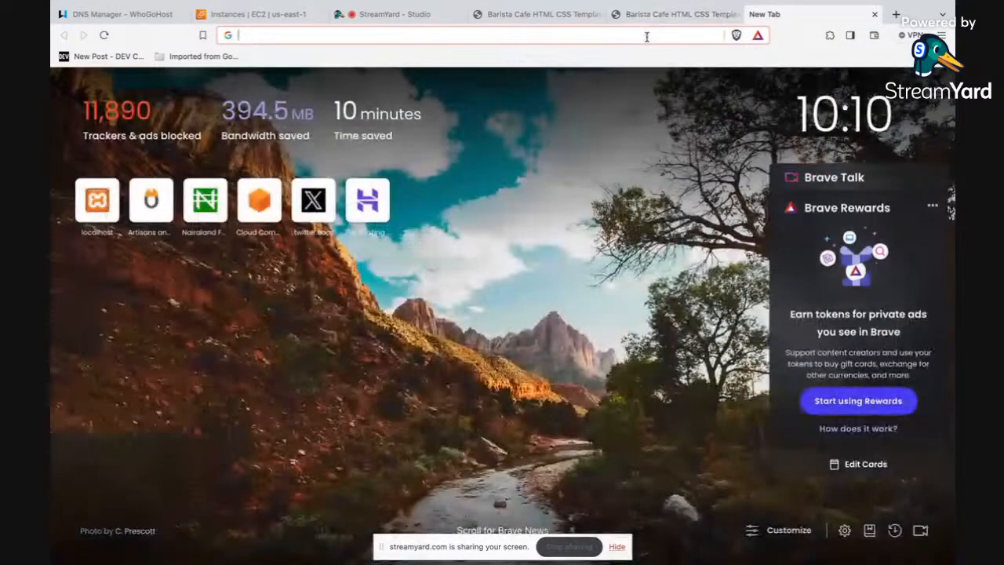
click(648, 37)
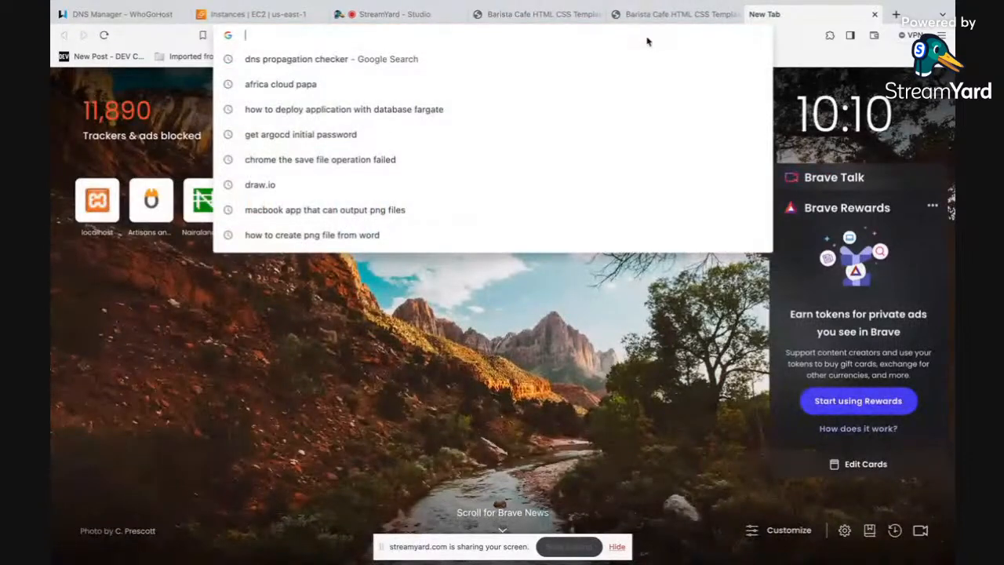
key(super+v)
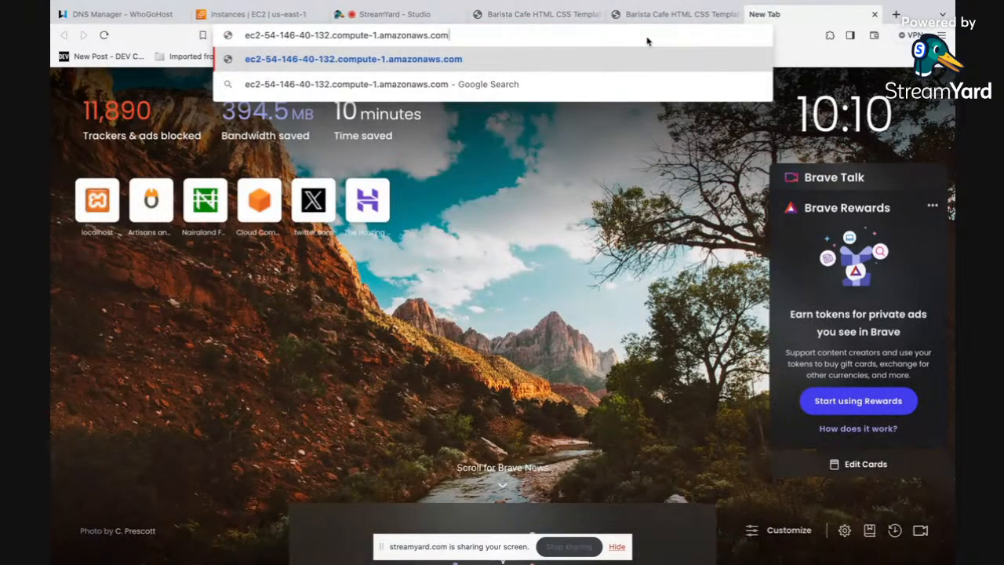
key(Return)
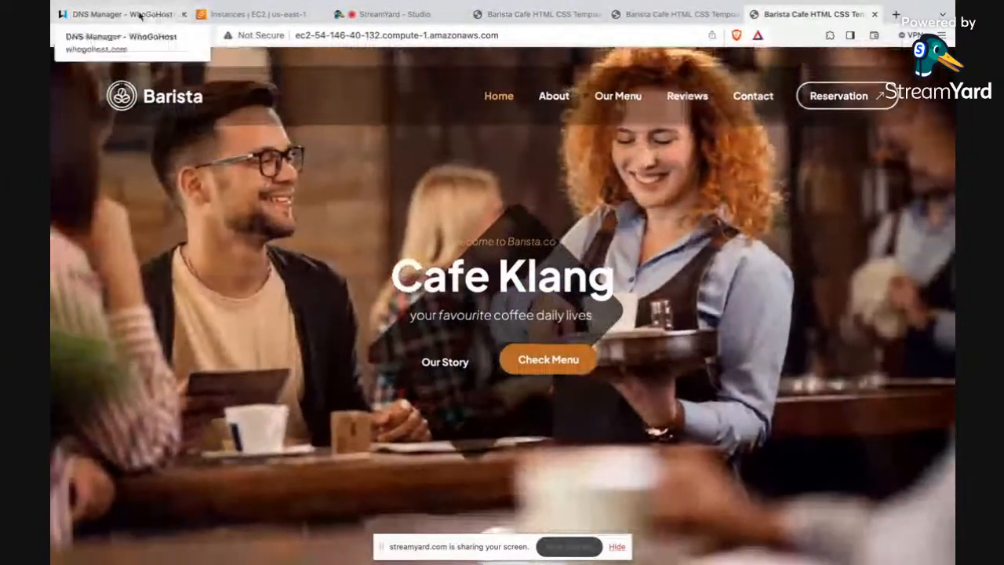
Step: Set the www CNAME record of africacloudpapa.name.ng to ec2-54-146-40-132.compute-1.amazonaws.com in the DNS Manager and save it
click(140, 15)
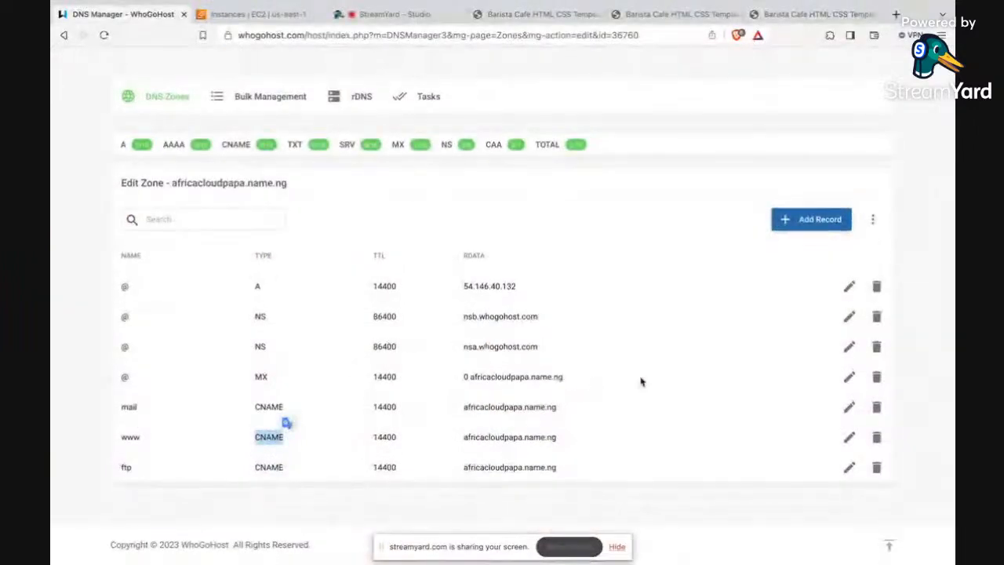
click(850, 439)
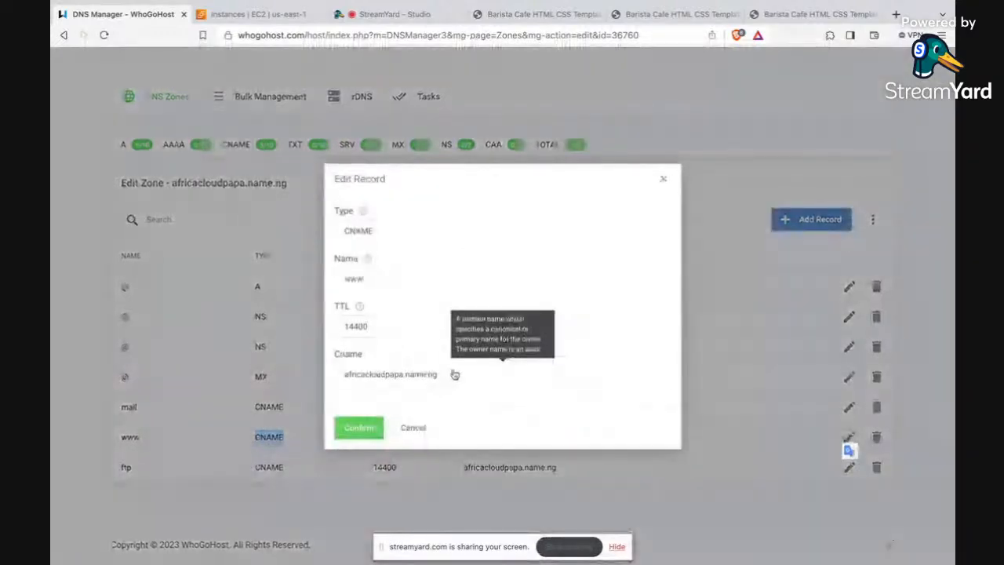
click(455, 374)
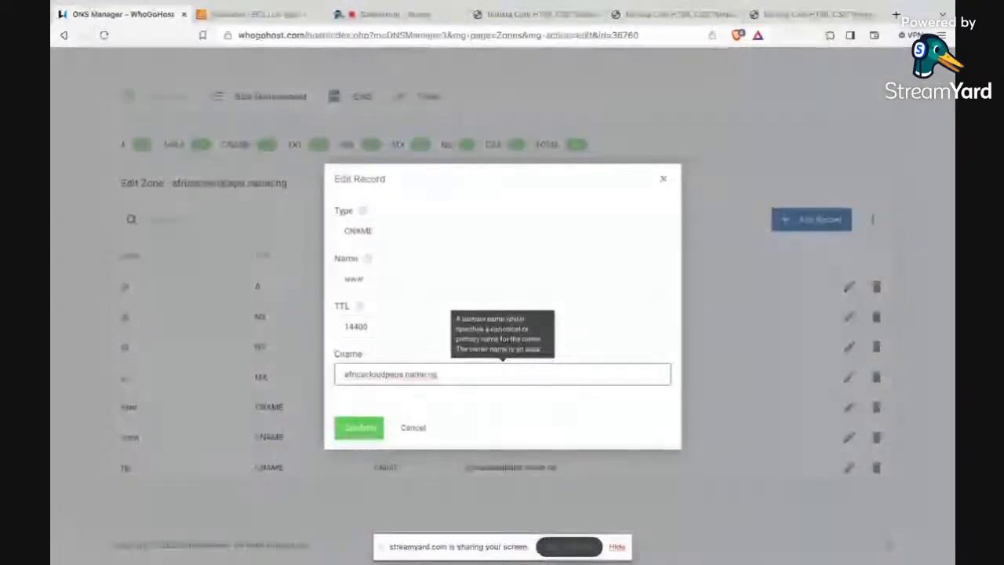
key(BackSpace)
key(BackSpace)
key(BackSpace)
key(BackSpace)
key(BackSpace)
key(BackSpace)
key(BackSpace)
key(BackSpace)
key(BackSpace)
key(BackSpace)
key(BackSpace)
key(BackSpace)
key(BackSpace)
key(BackSpace)
key(BackSpace)
key(BackSpace)
key(BackSpace)
key(BackSpace)
key(BackSpace)
key(BackSpace)
key(BackSpace)
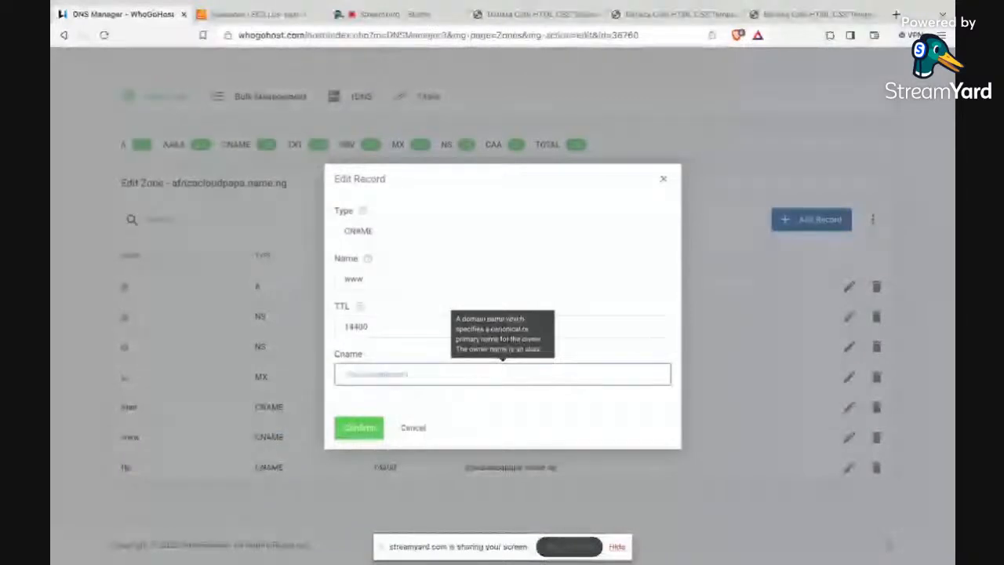
key(ctrl+v)
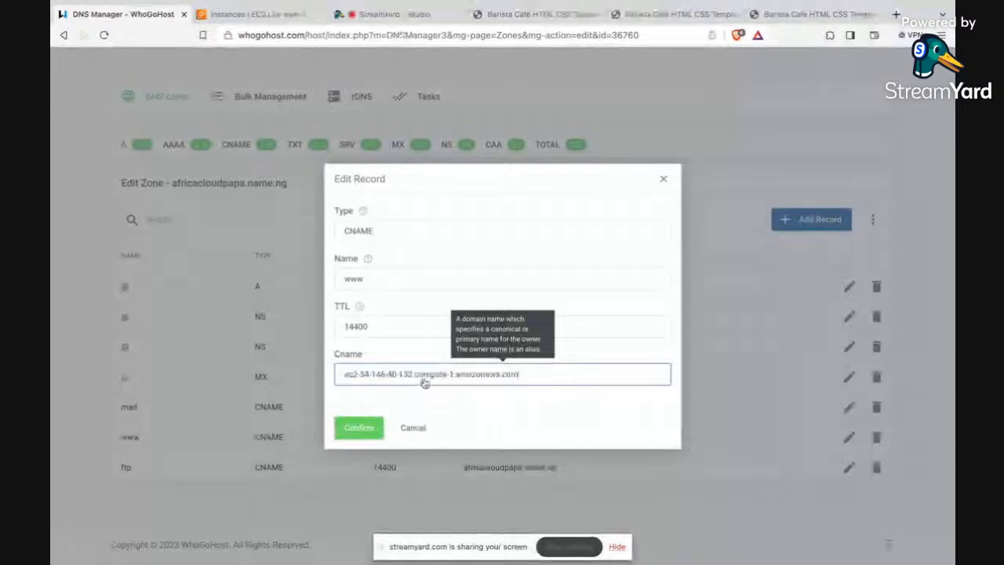
click(360, 431)
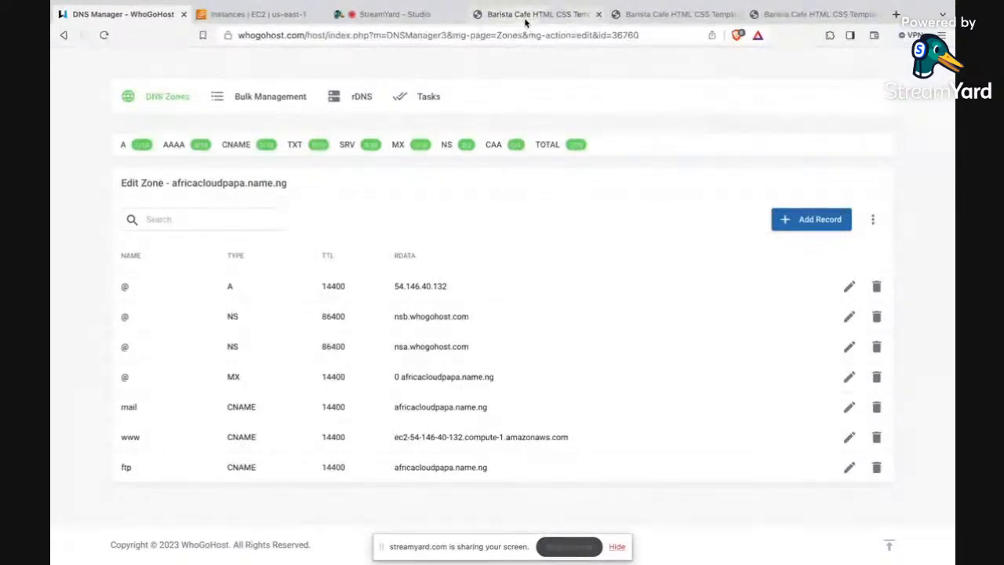
Step: Close the extra website tabs, search for dns propagation checker in the remaining one and open whatsmydns.net
click(719, 17)
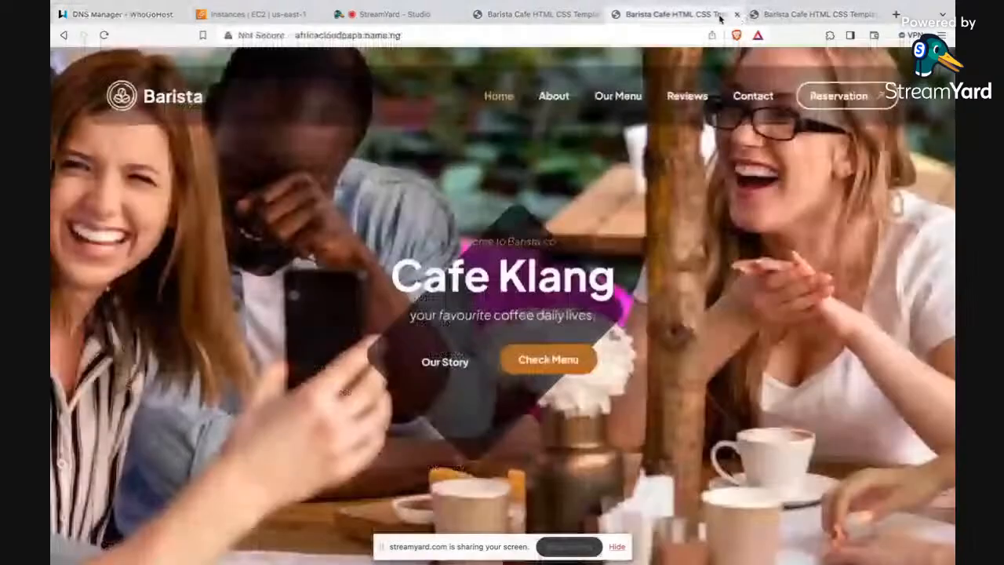
click(737, 14)
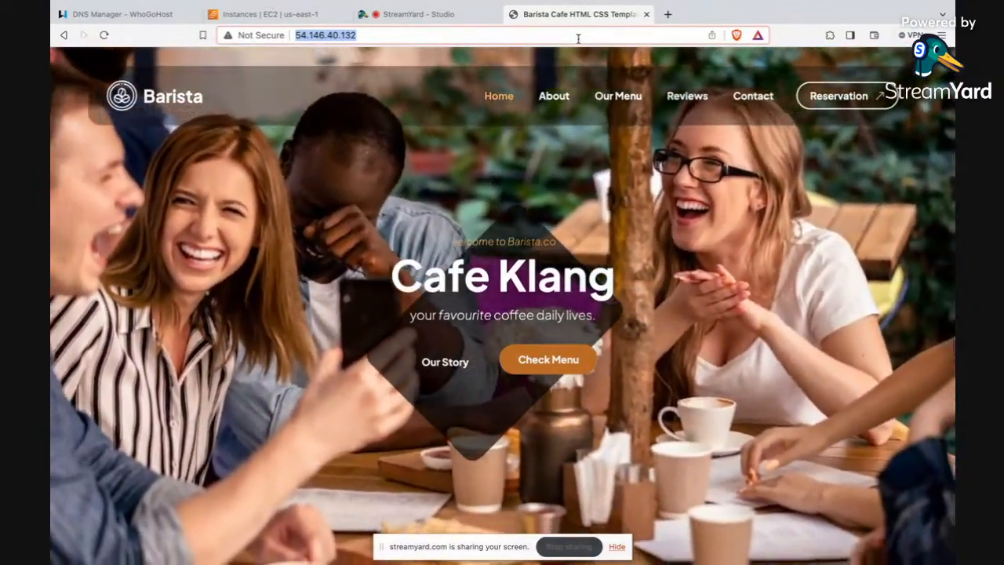
text(dns)
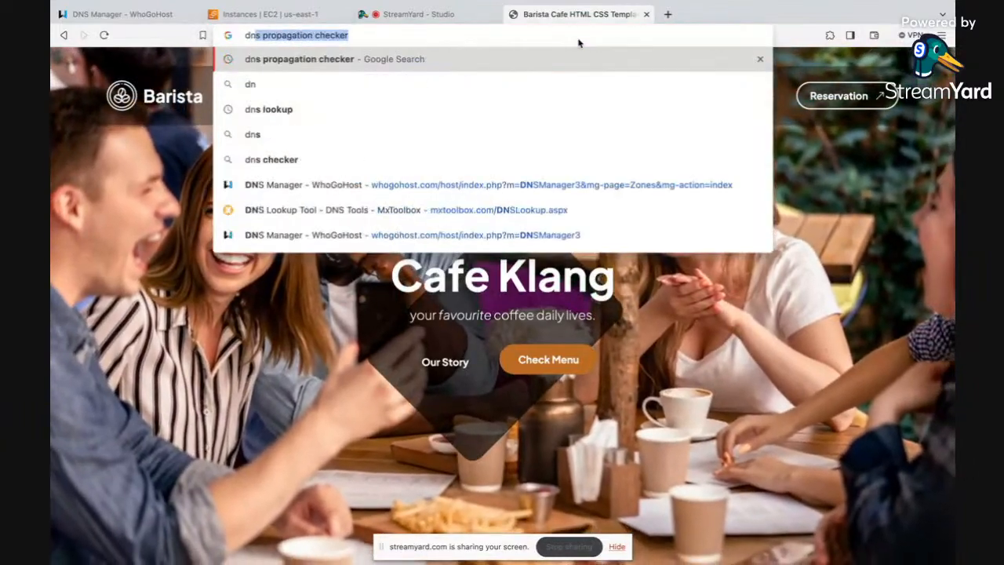
key(Return)
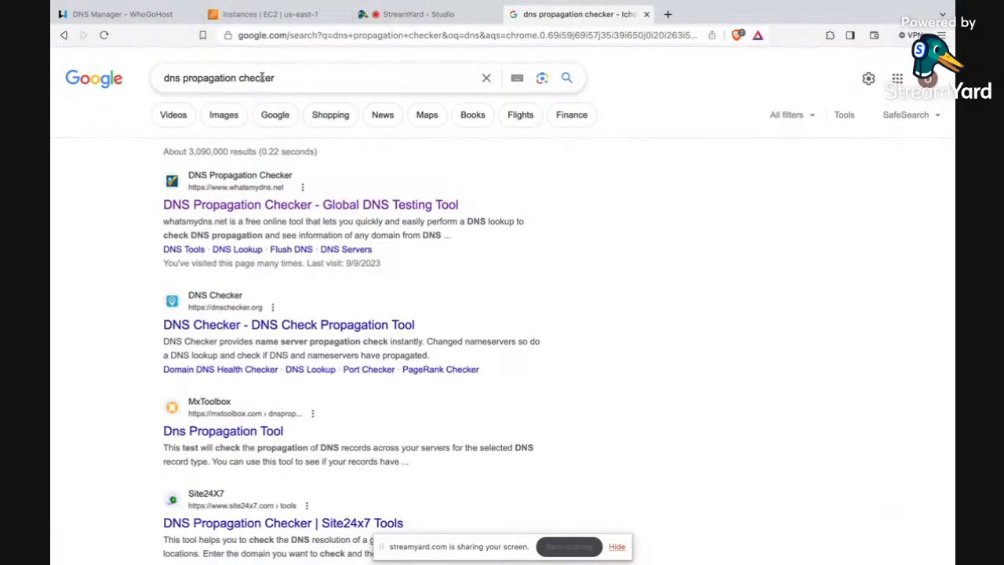
click(303, 205)
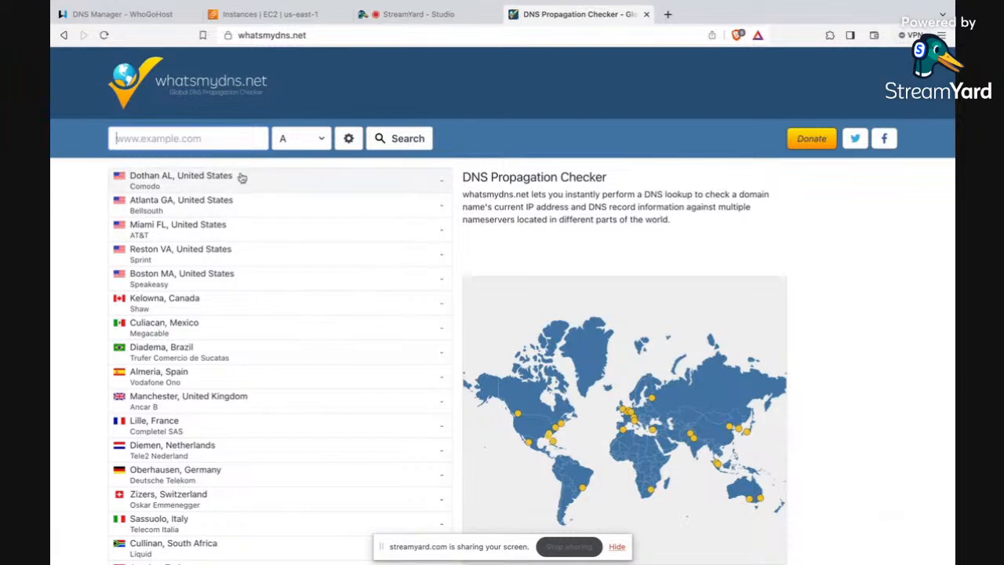
Step: Look up the A record of africacloudpapa.name.ng and examine its propagation across the worldwide name servers
click(302, 145)
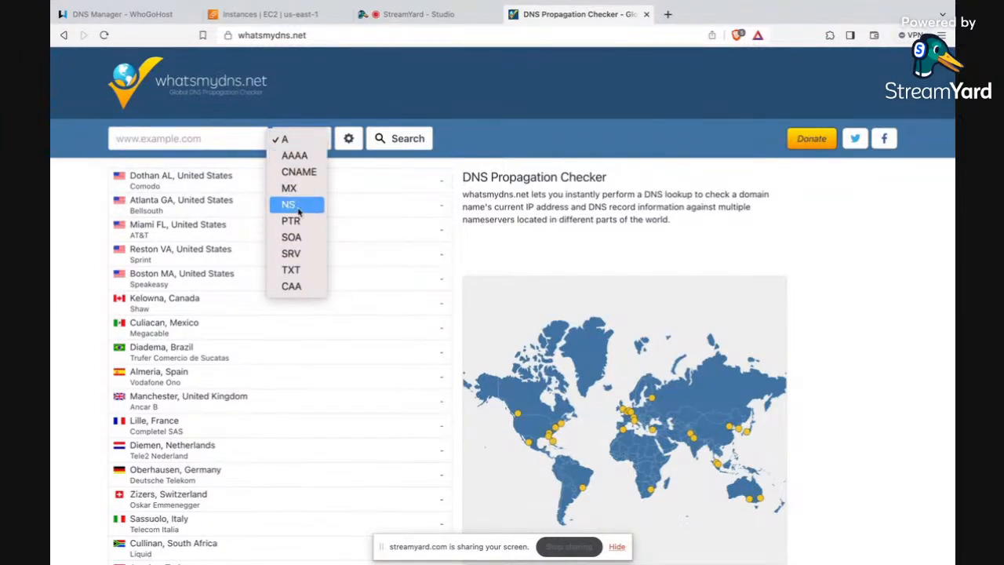
click(294, 141)
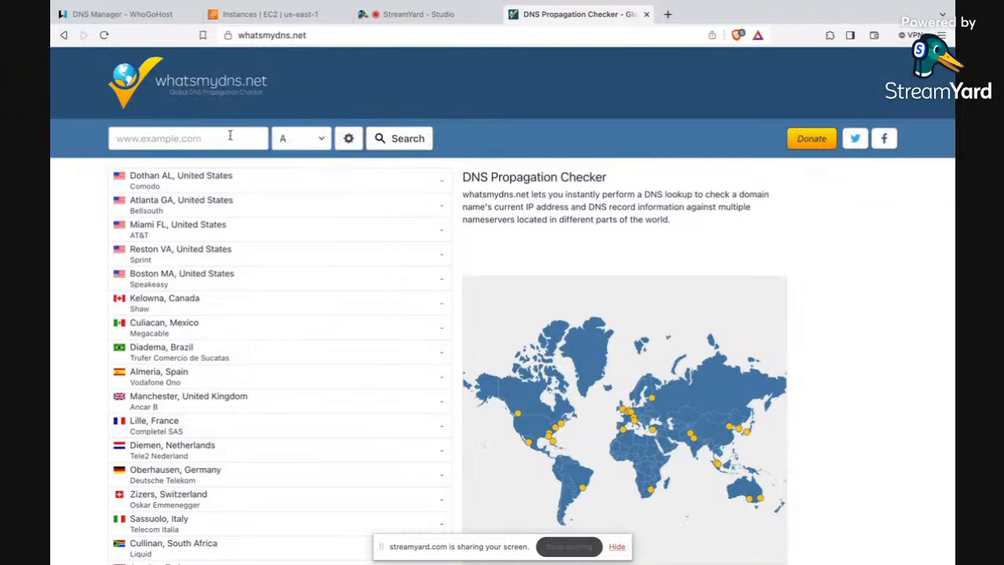
click(224, 137)
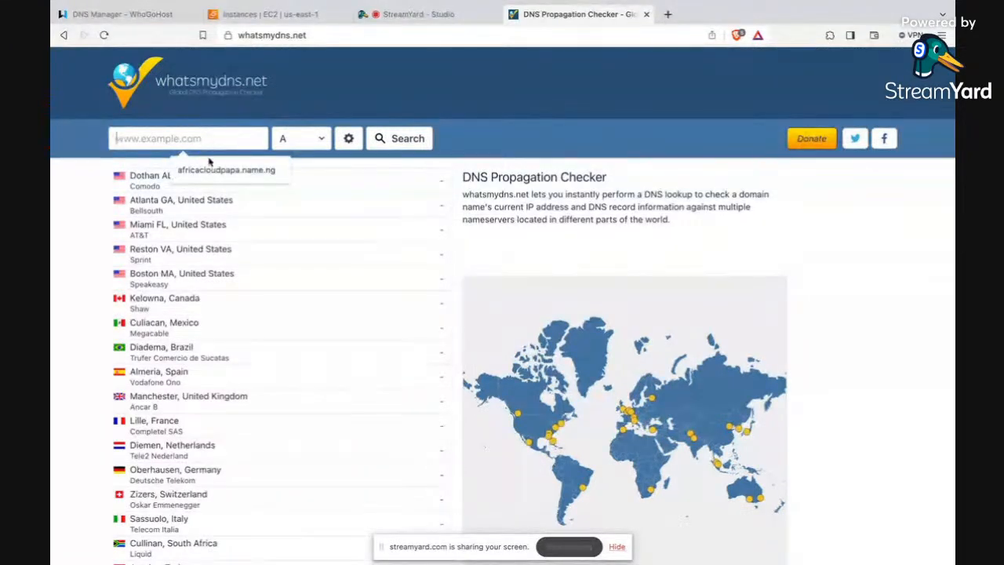
click(212, 168)
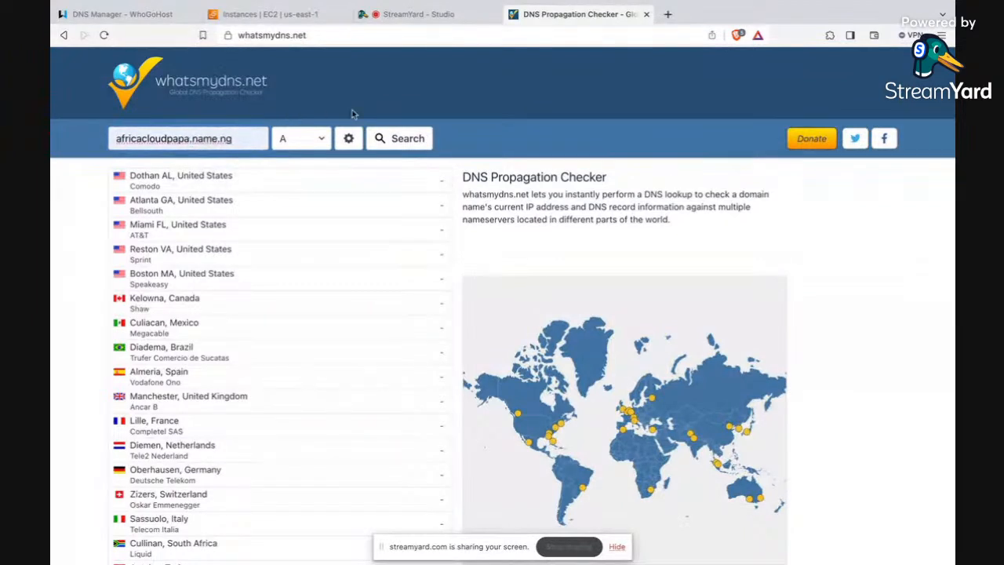
click(394, 137)
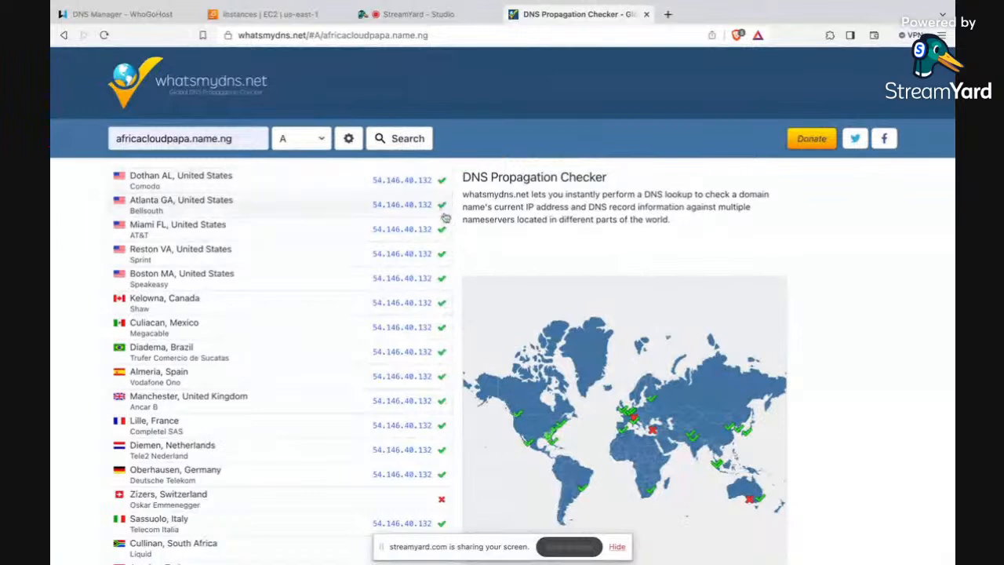
scroll(443, 396, down, 1)
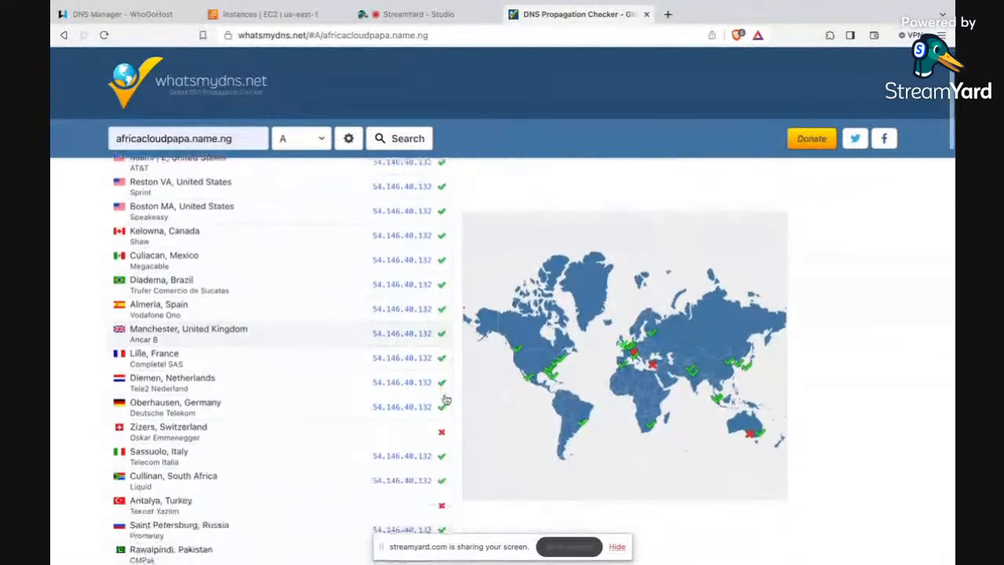
scroll(446, 400, up, 1)
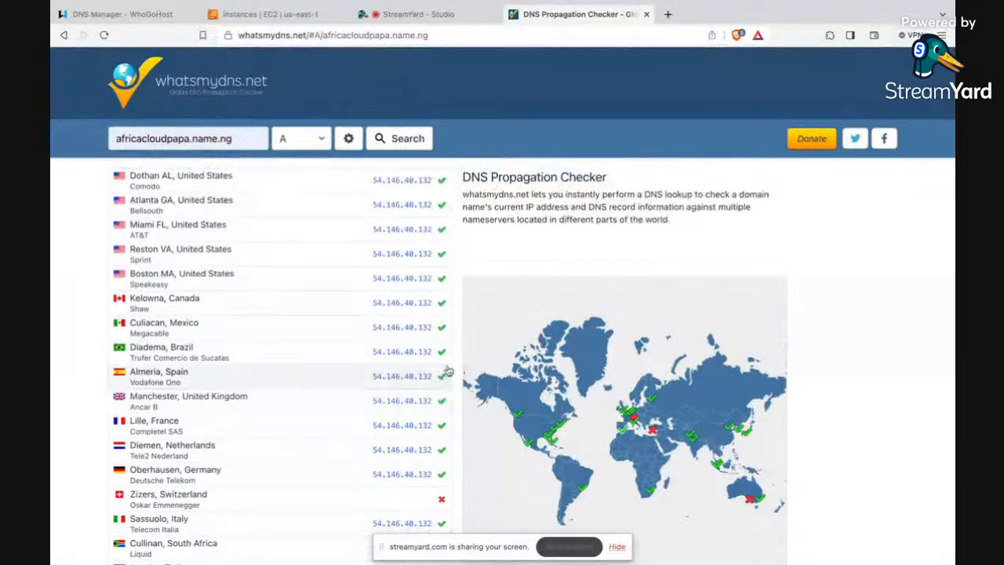
scroll(446, 371, down, 1)
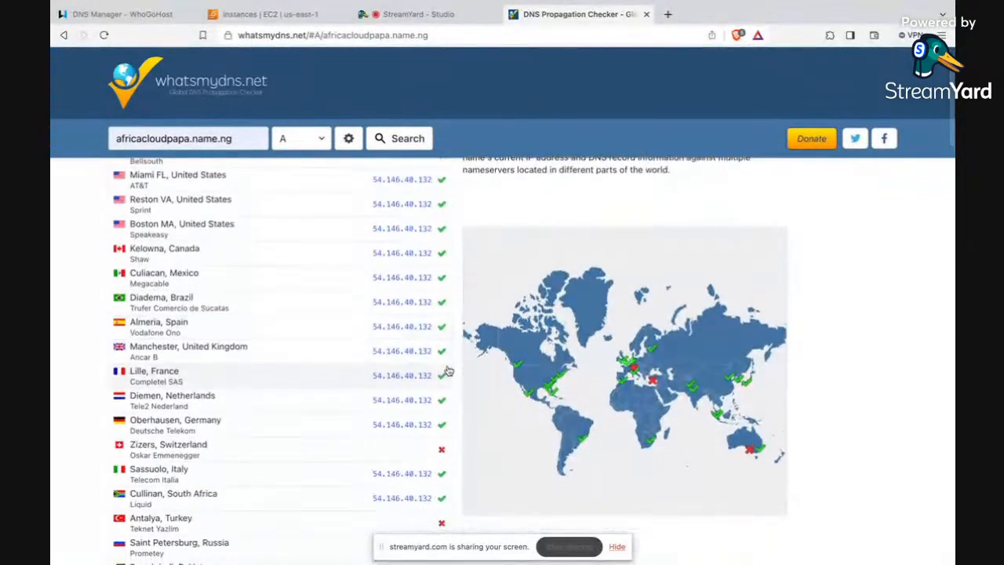
scroll(445, 367, up, 1)
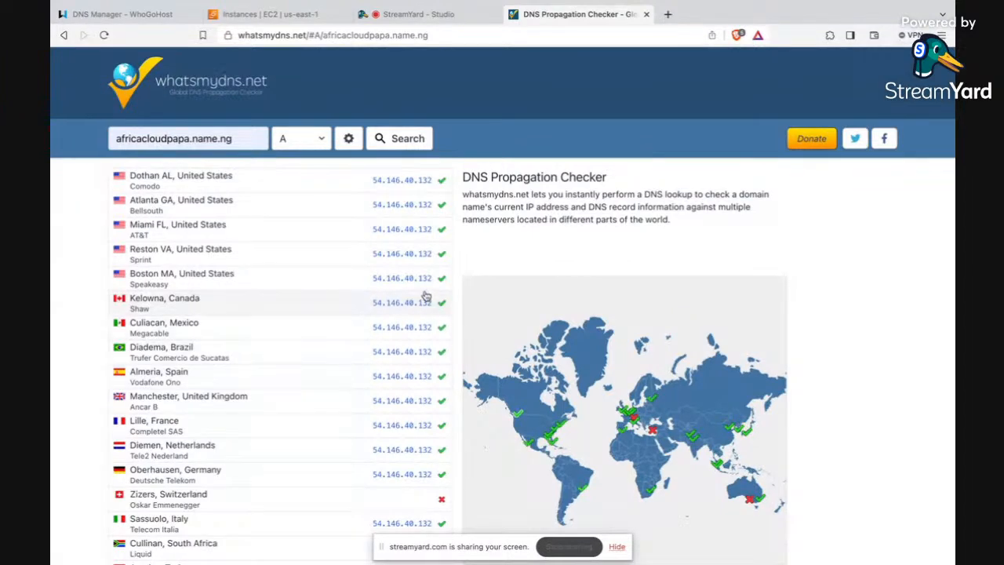
Step: Load africacloudpapa.name.ng in a new browser tab to check that the domain serves the website
click(667, 14)
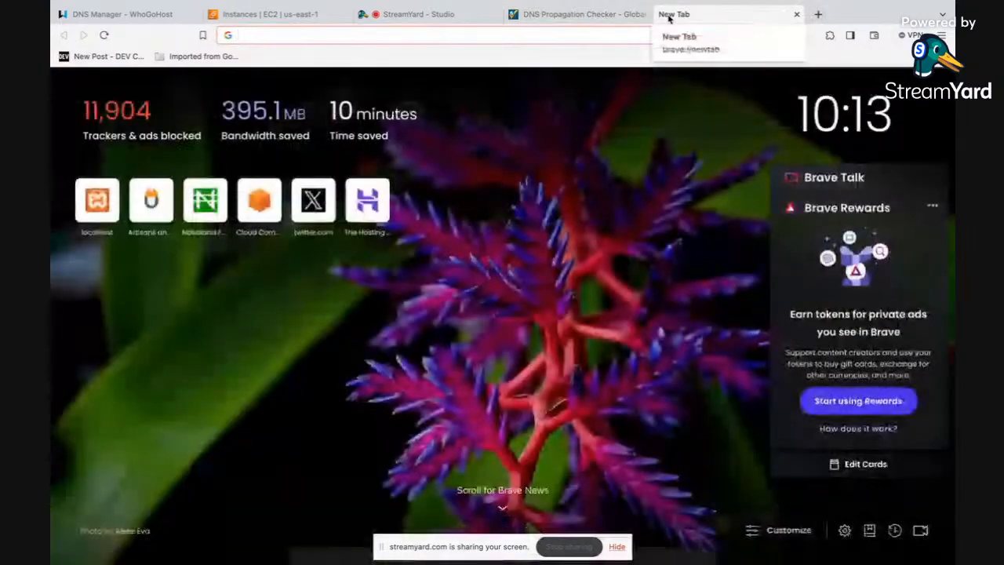
text(afr)
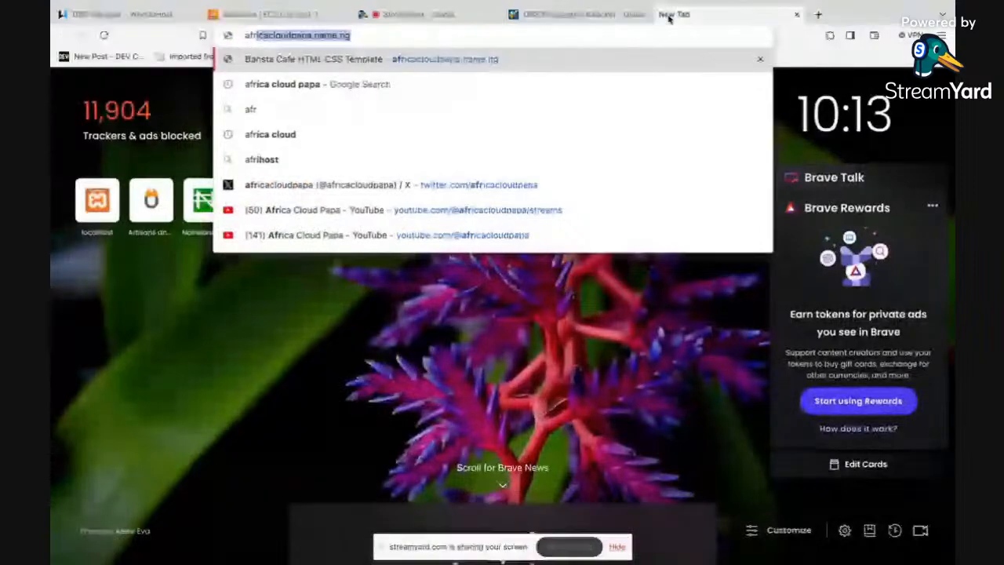
key(Return)
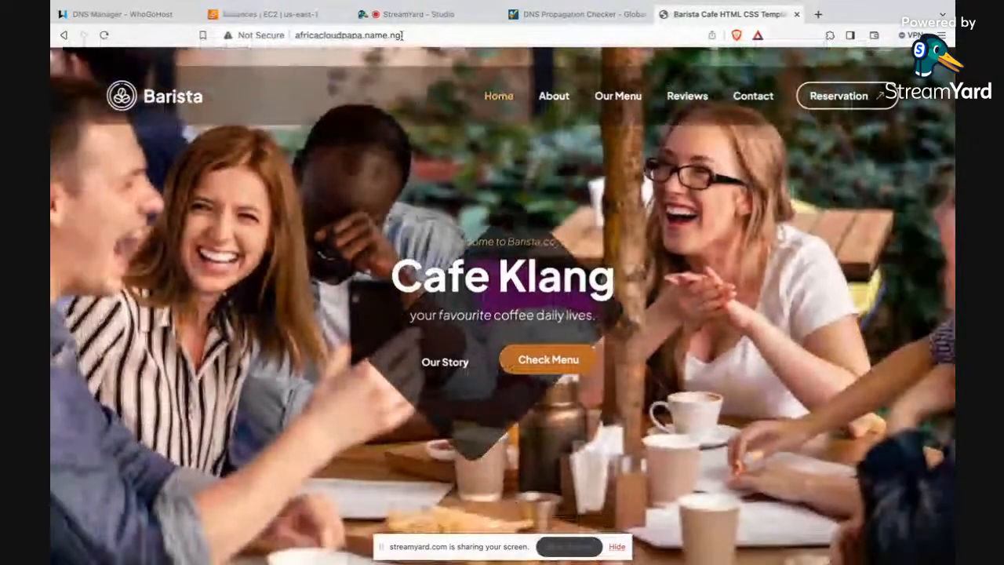
drag(401, 34, 339, 33)
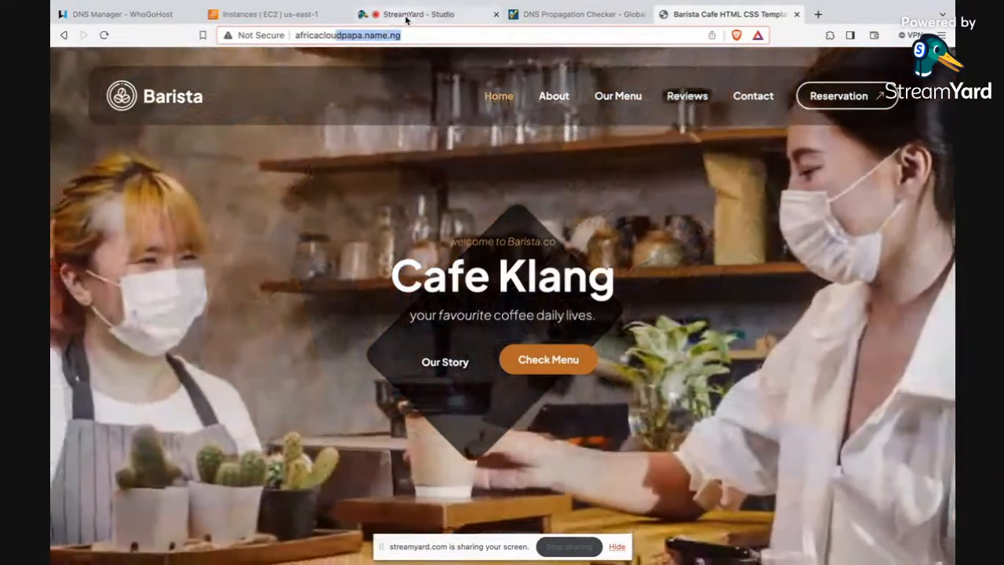
click(404, 14)
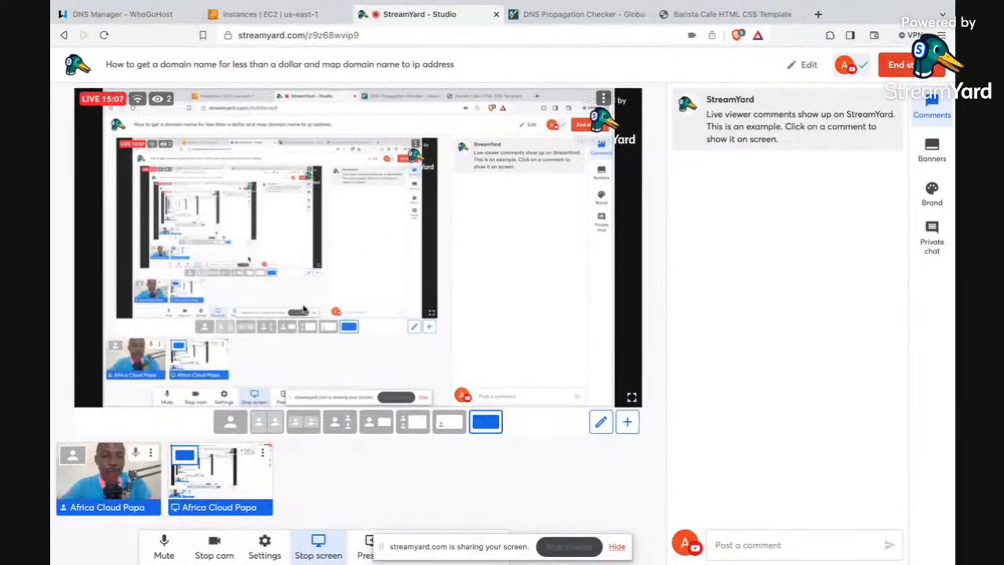
click(215, 474)
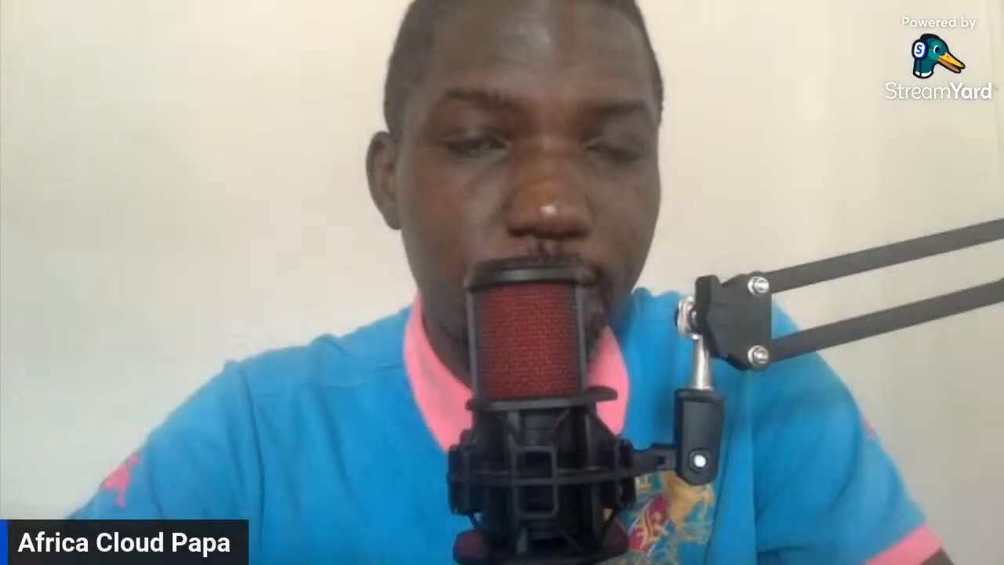